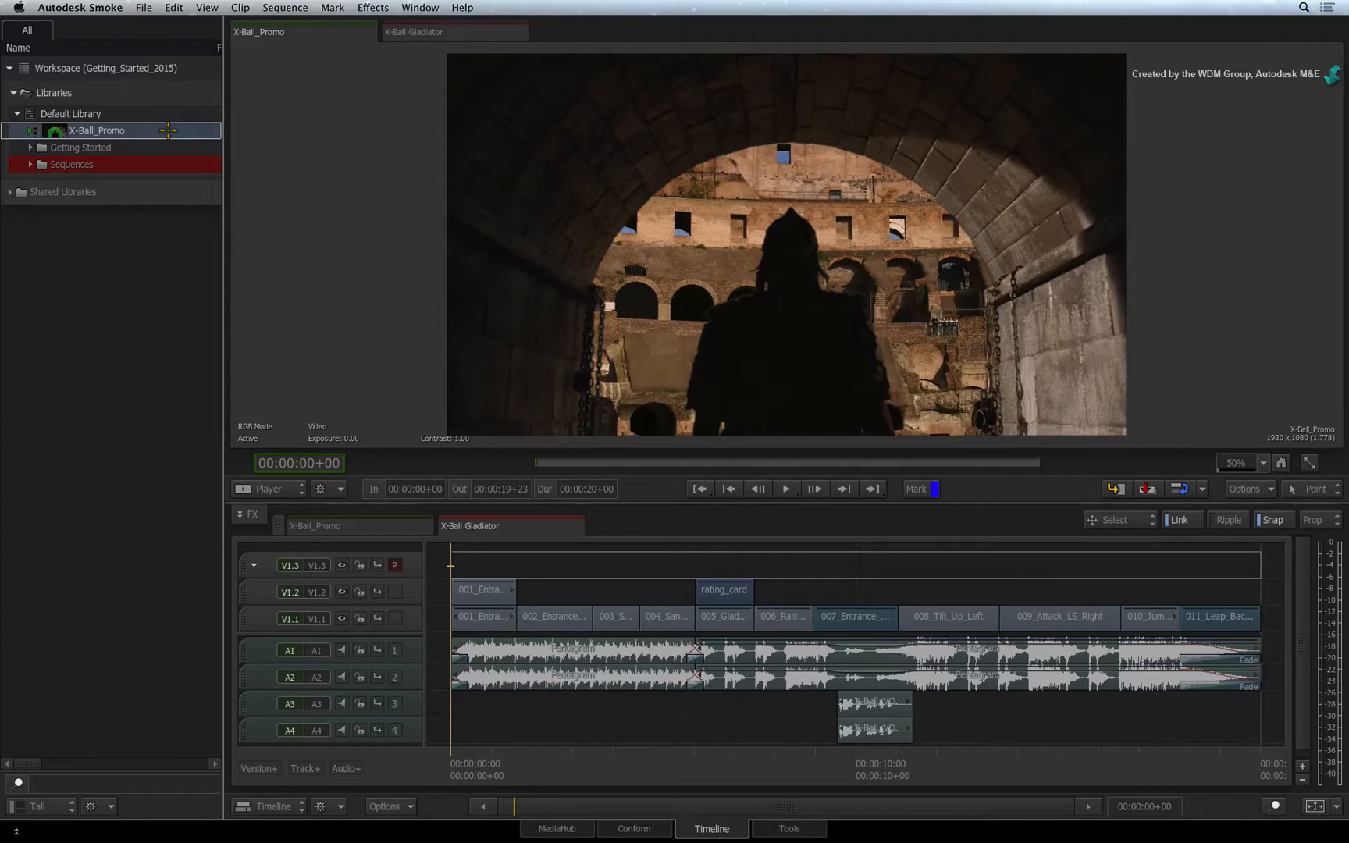
Start an export of the X-Ball_Promo clip from its context menu, then abandon that attempt.
{"action": "left_click", "coordinate": [143, 7]}
{"action": "mouse_move", "coordinate": [160, 165]}
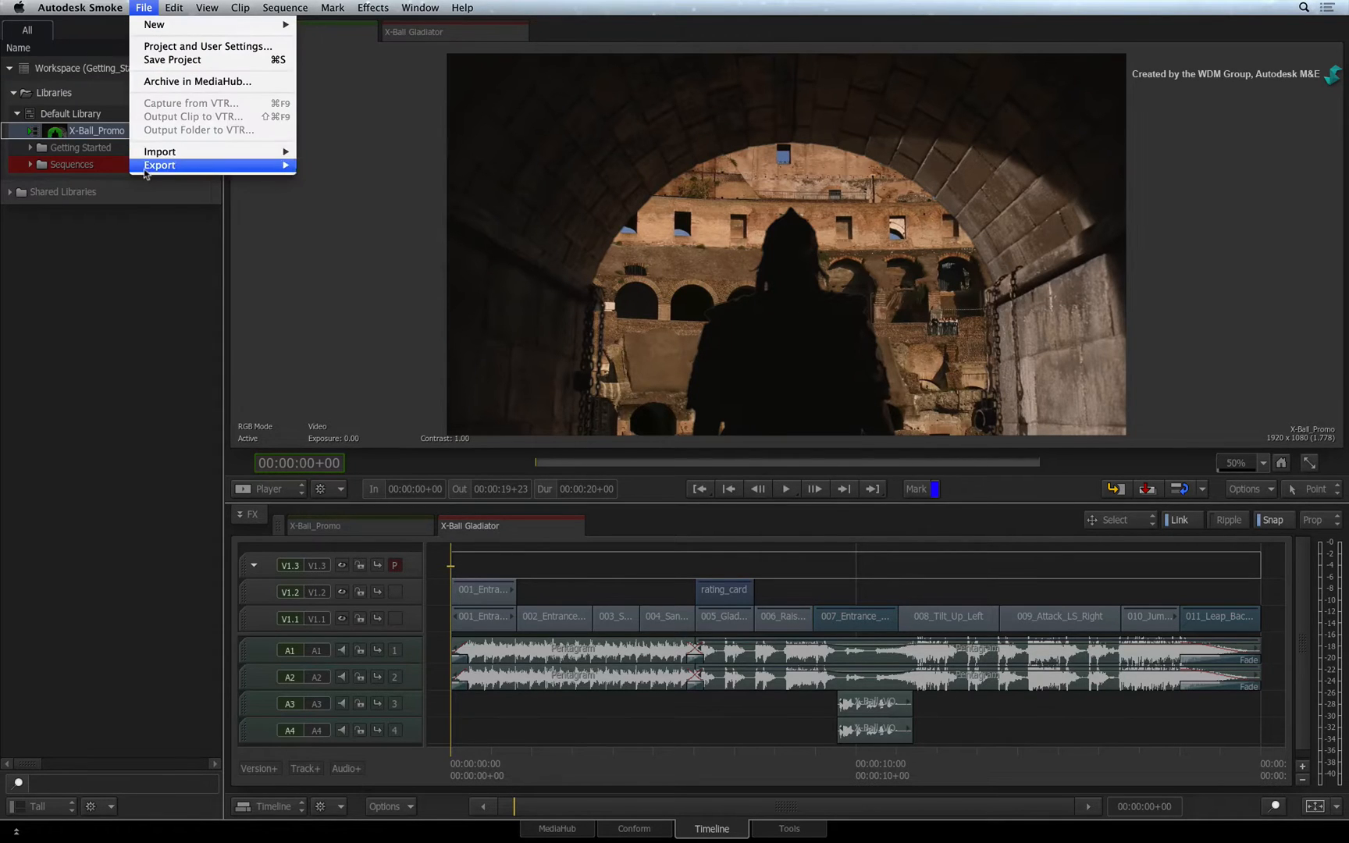
{"action": "key", "text": "Escape"}
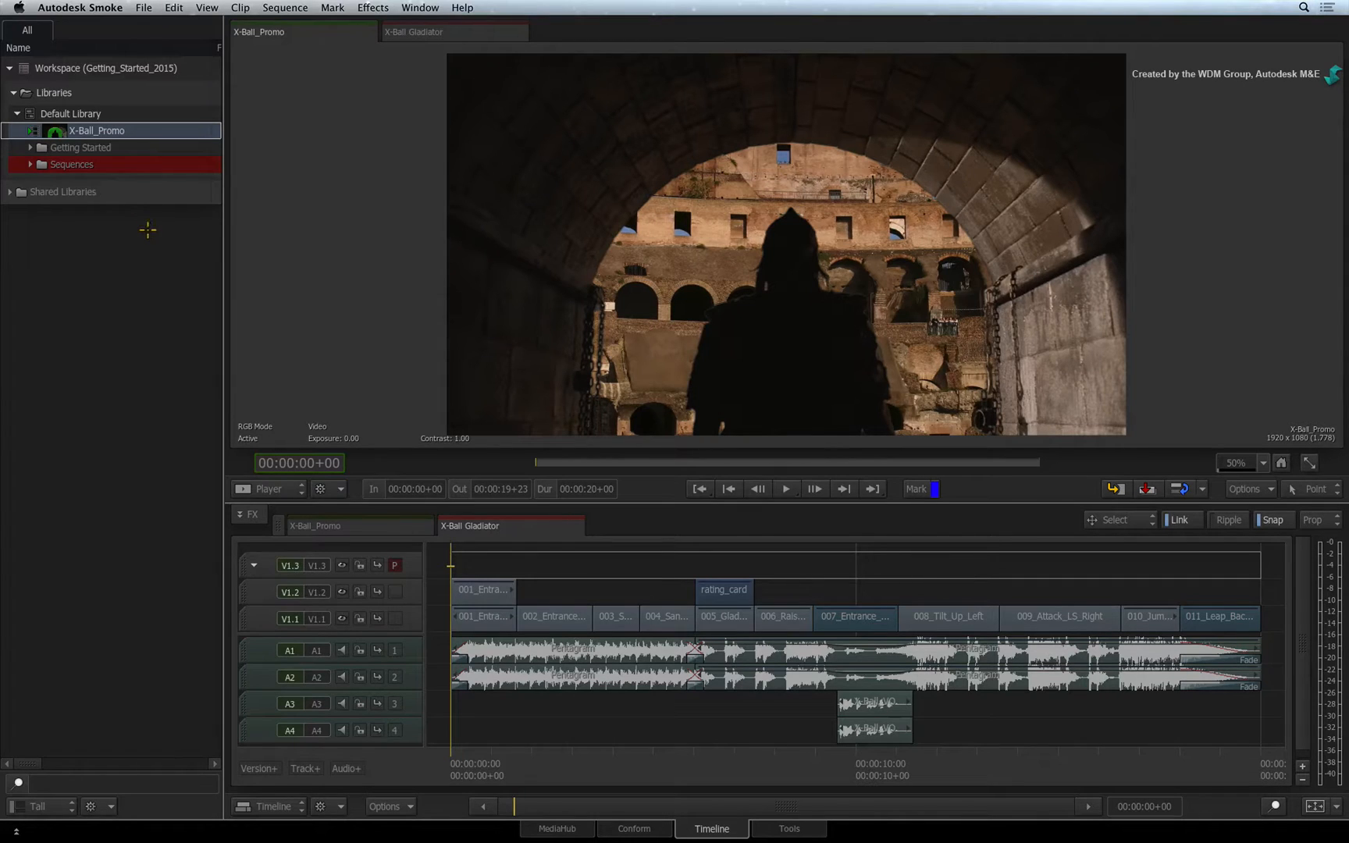
{"action": "right_click", "coordinate": [149, 130]}
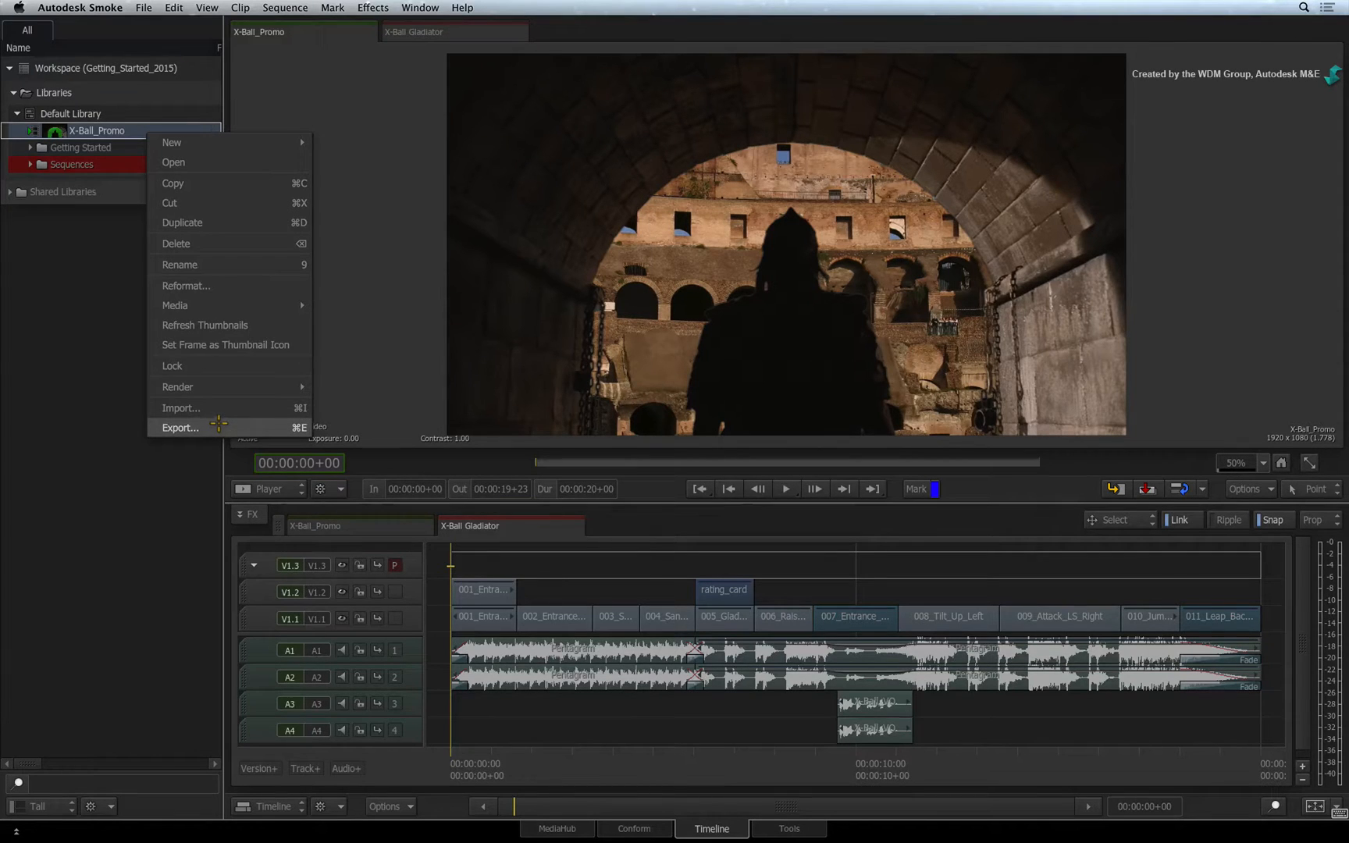
{"action": "left_click", "coordinate": [218, 426]}
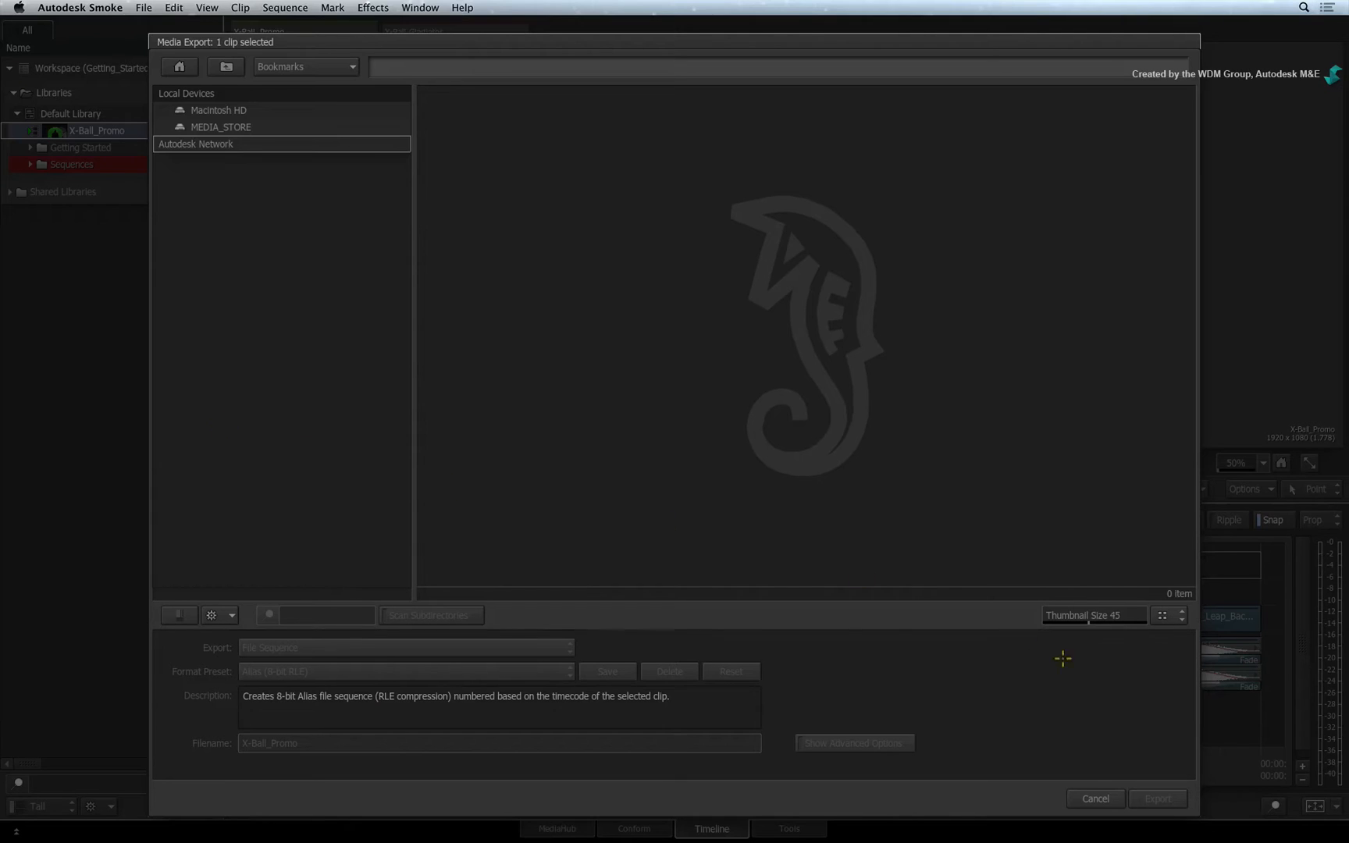
{"action": "left_click", "coordinate": [1096, 798]}
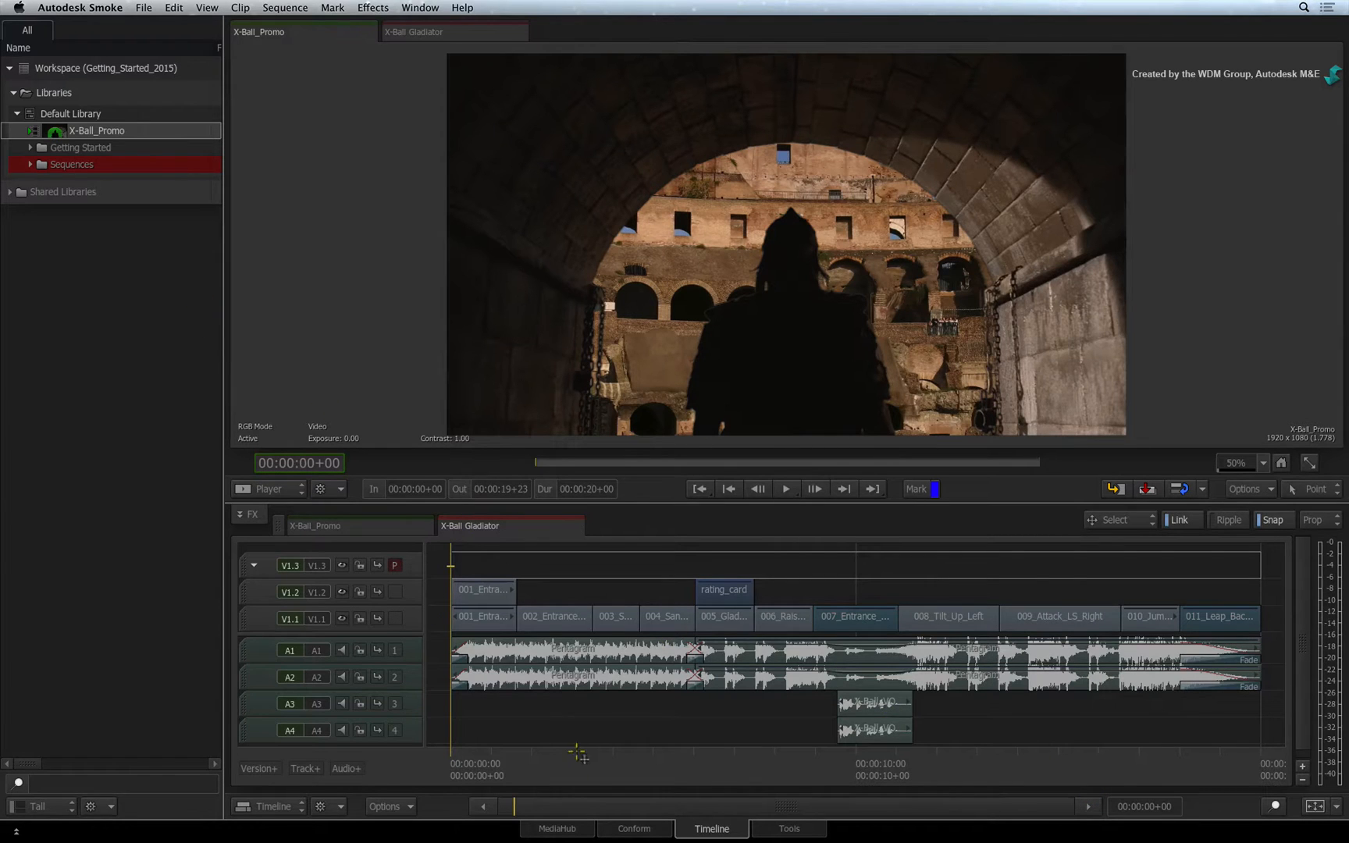
Browse MediaHub to the user's home folder and into the Desktop folder.
{"action": "left_click", "coordinate": [558, 828]}
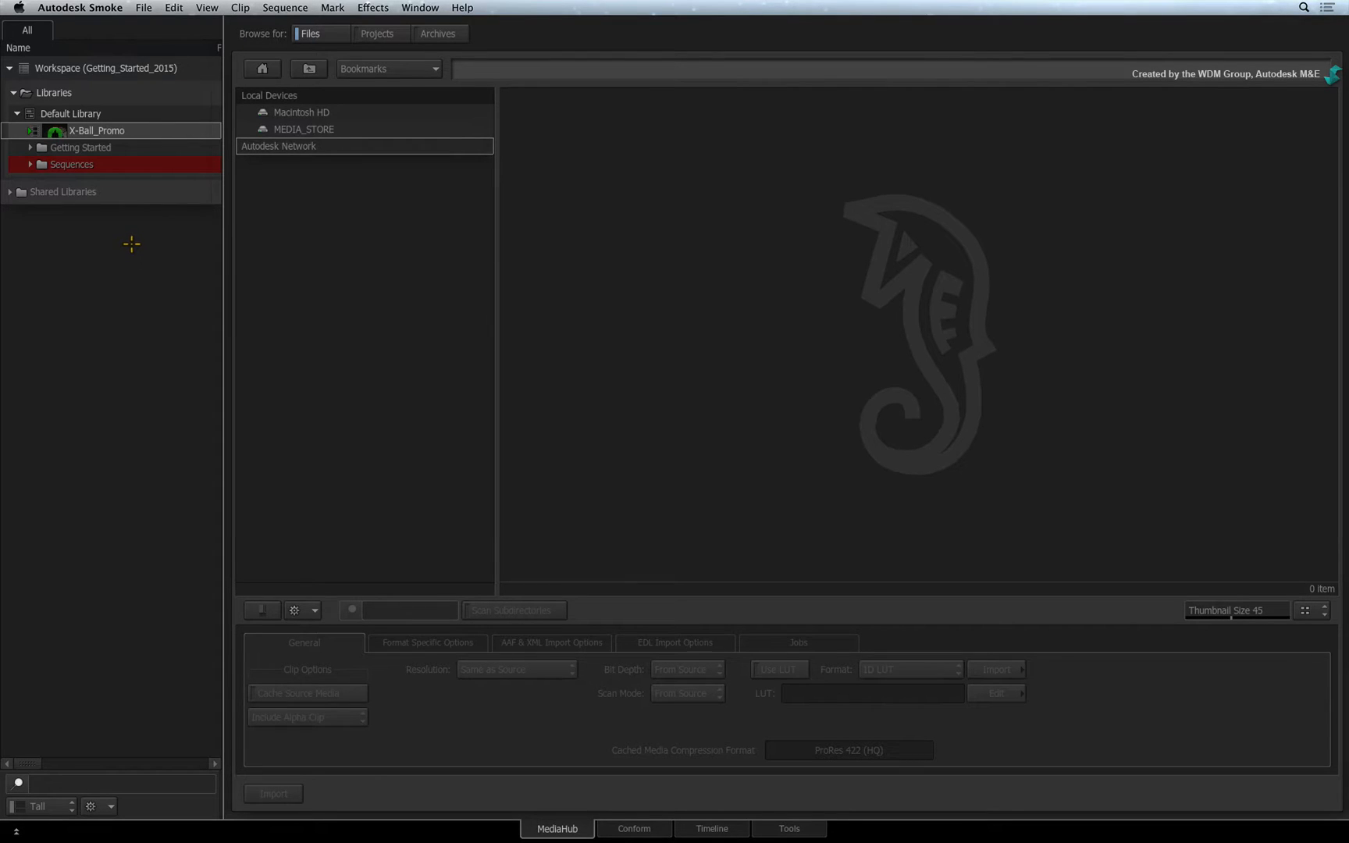
{"action": "left_click", "coordinate": [373, 68]}
{"action": "left_click", "coordinate": [377, 86]}
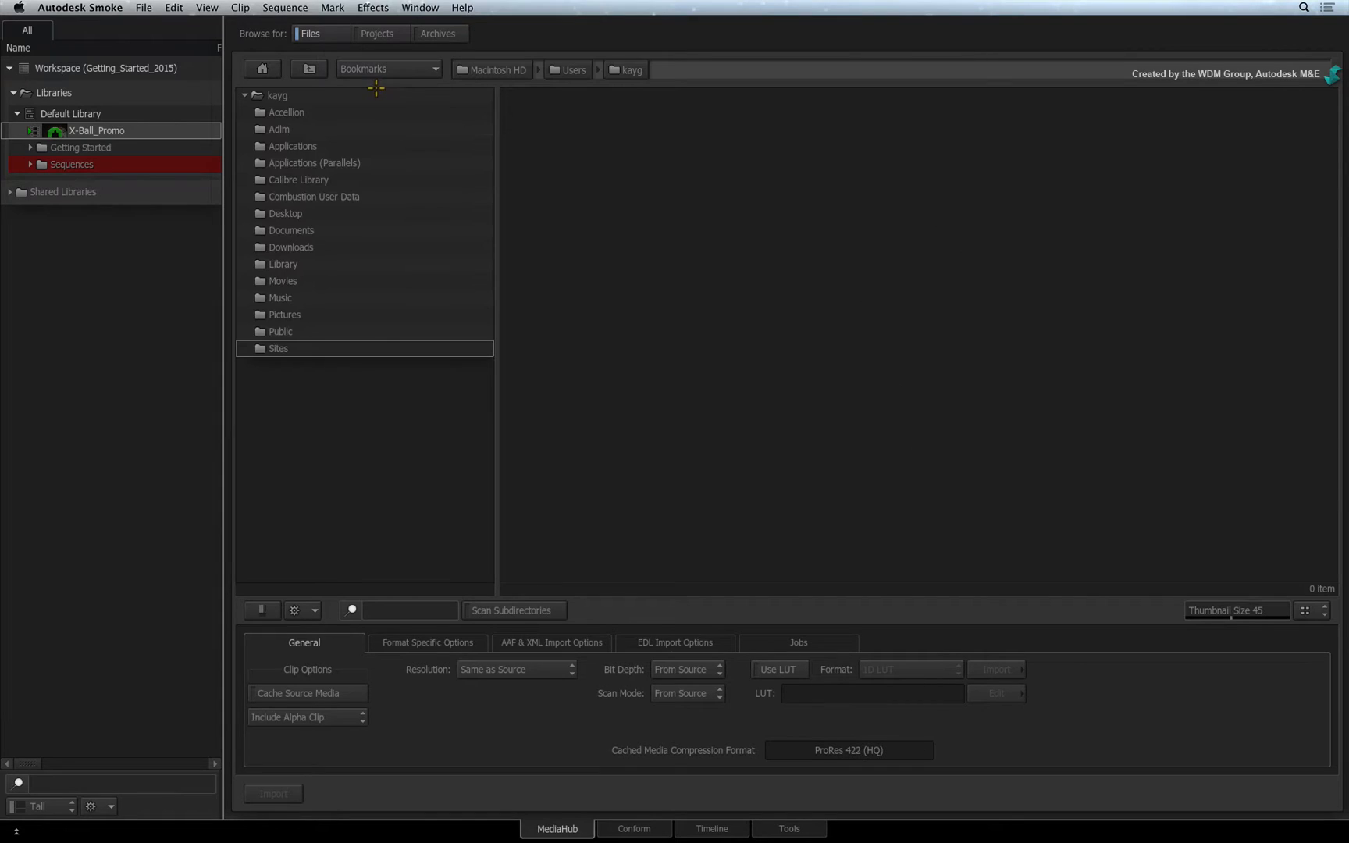
{"action": "double_click", "coordinate": [285, 213]}
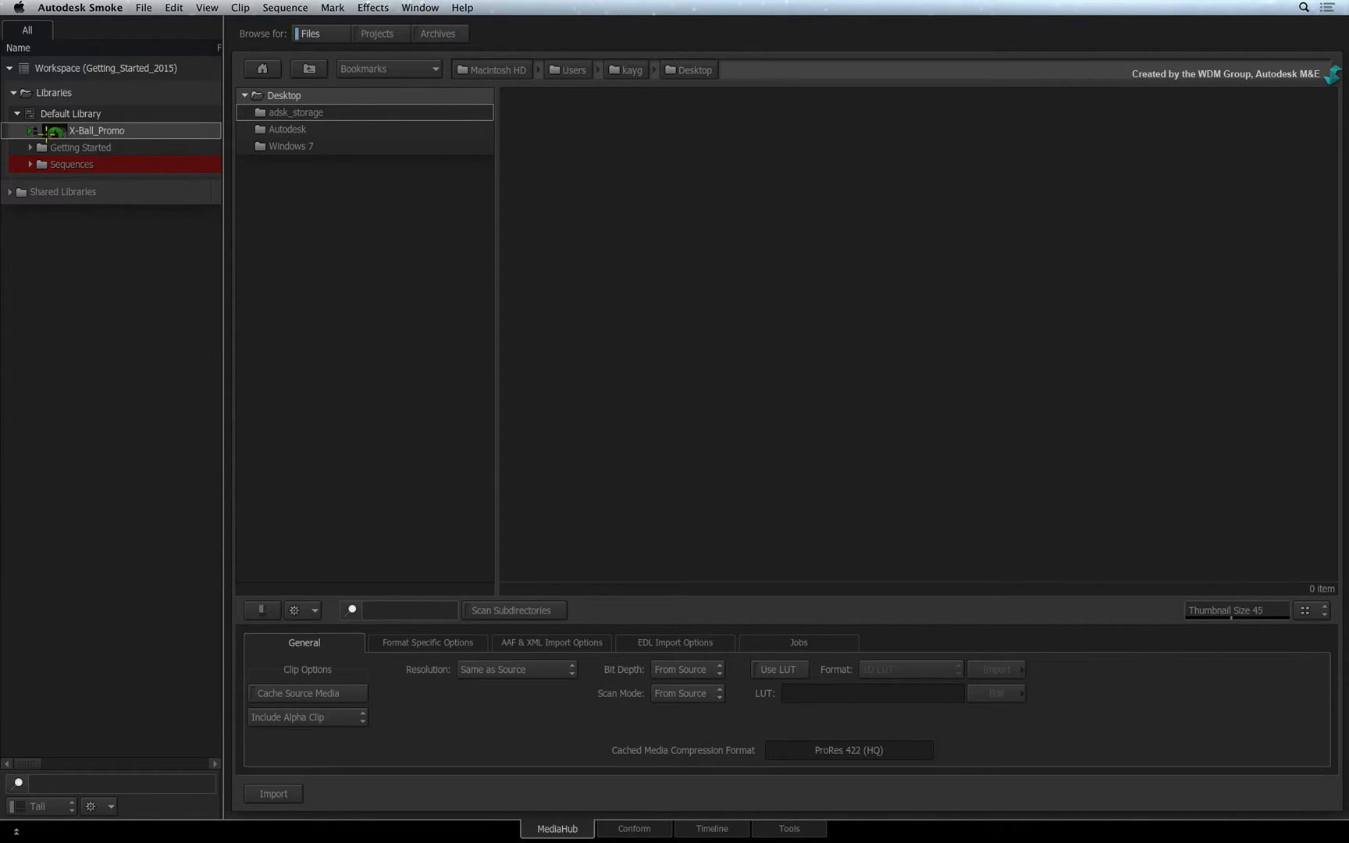
Drag X-Ball_Promo to the Desktop and export it as a Movie with the Final Cut pro (ProRes 422) preset.
{"action": "mouse_move", "coordinate": [95, 131]}
{"action": "left_mouse_down"}
{"action": "mouse_move", "coordinate": [444, 171]}
{"action": "mouse_move", "coordinate": [715, 272]}
{"action": "left_mouse_up"}
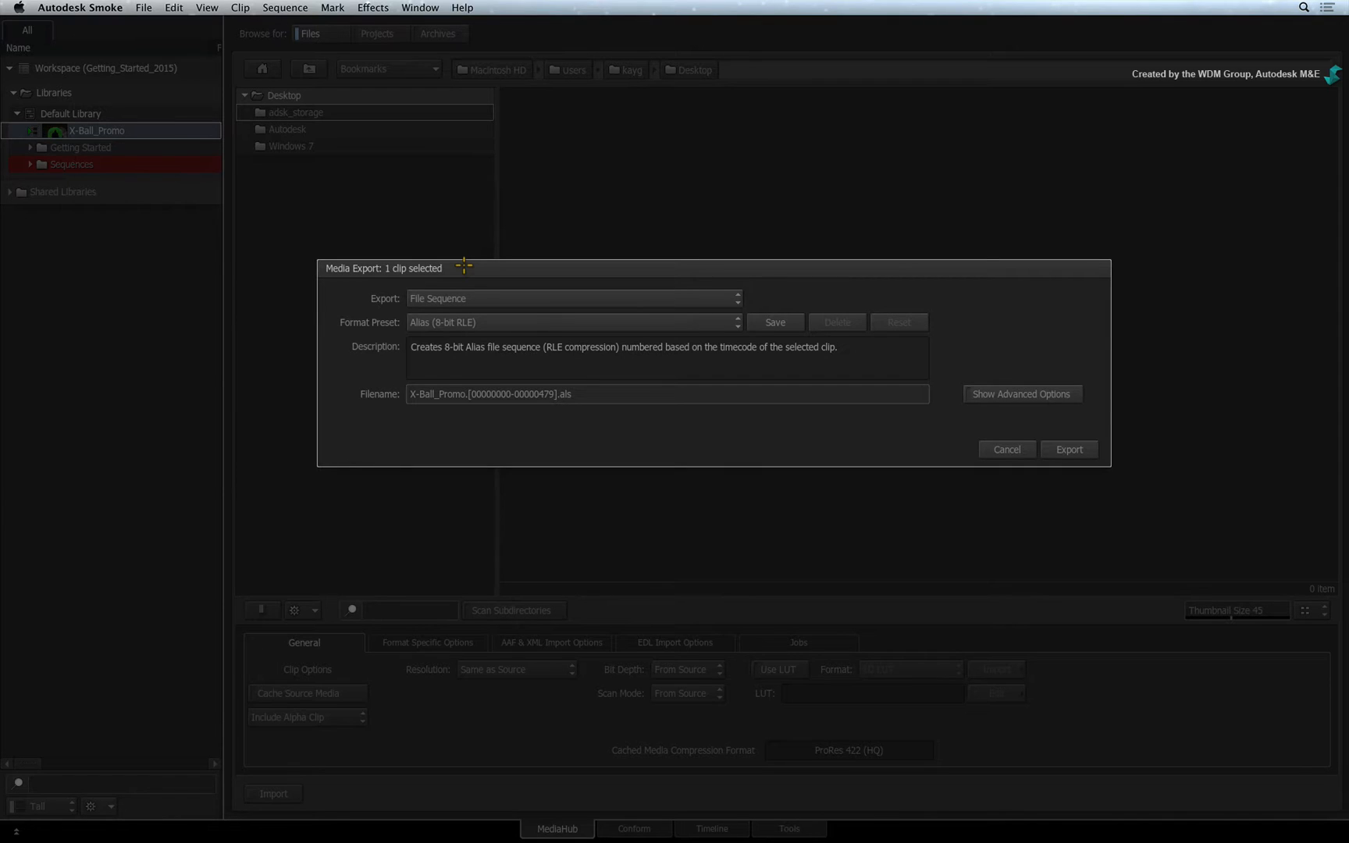
{"action": "left_click", "coordinate": [542, 295]}
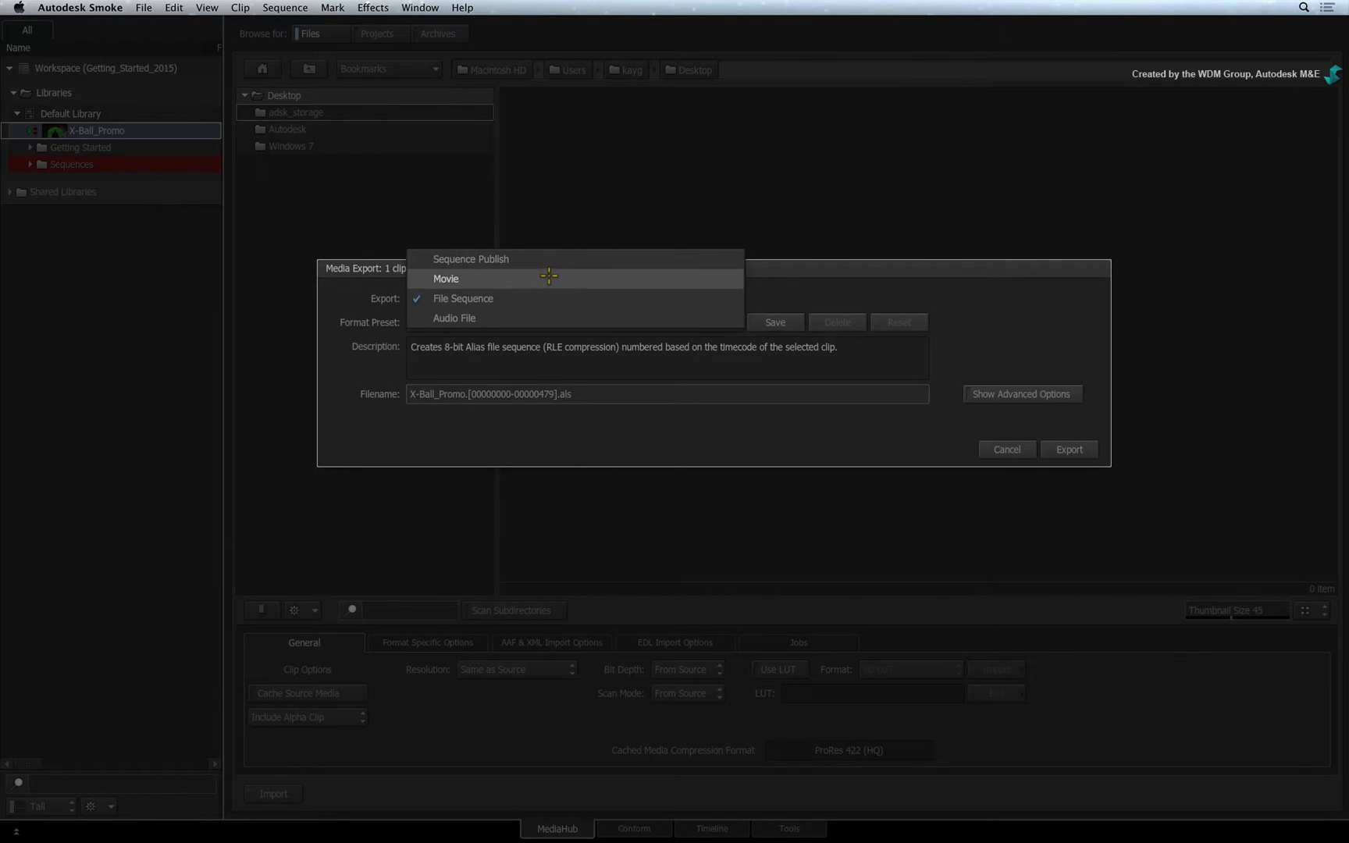
{"action": "left_click", "coordinate": [549, 277]}
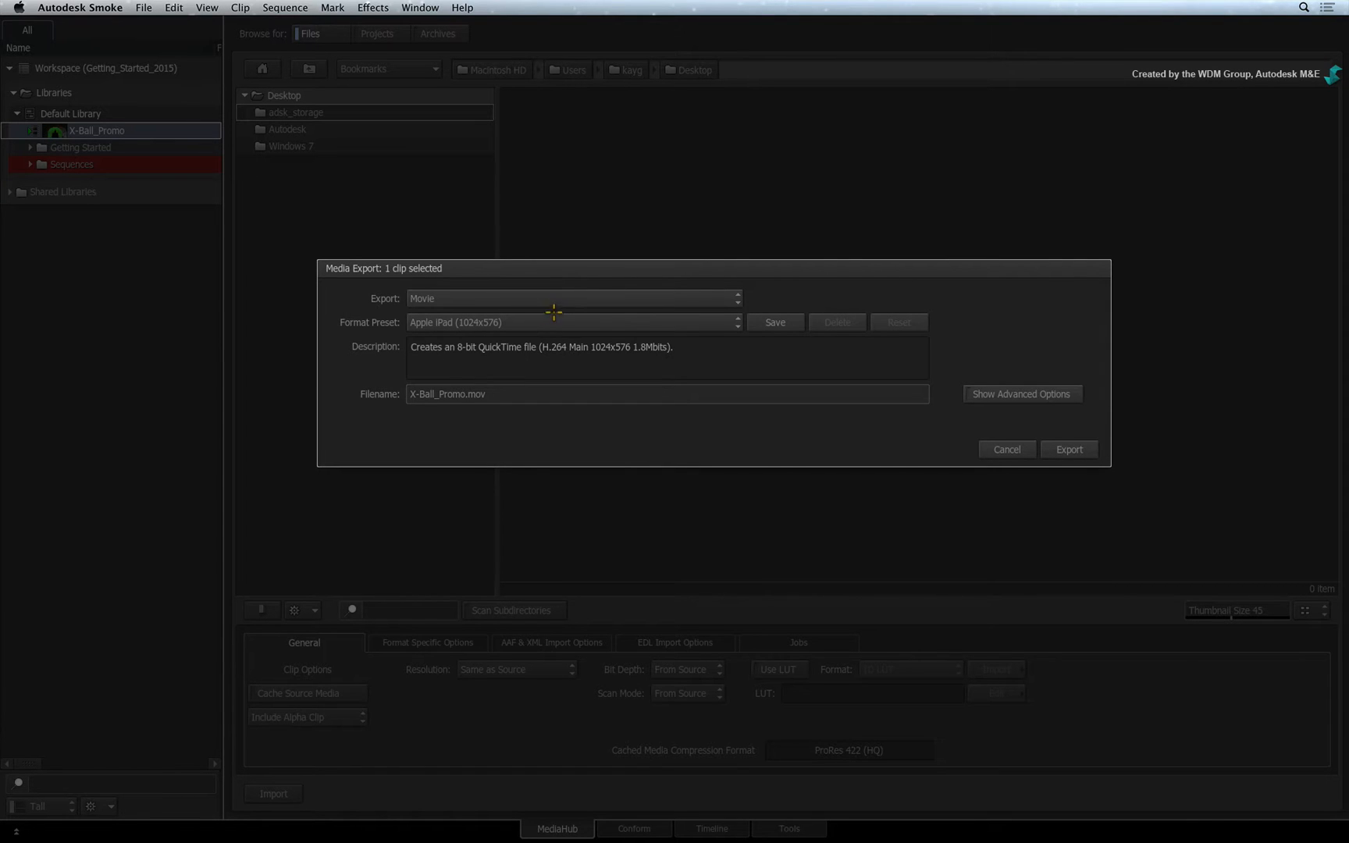
{"action": "left_click", "coordinate": [553, 318]}
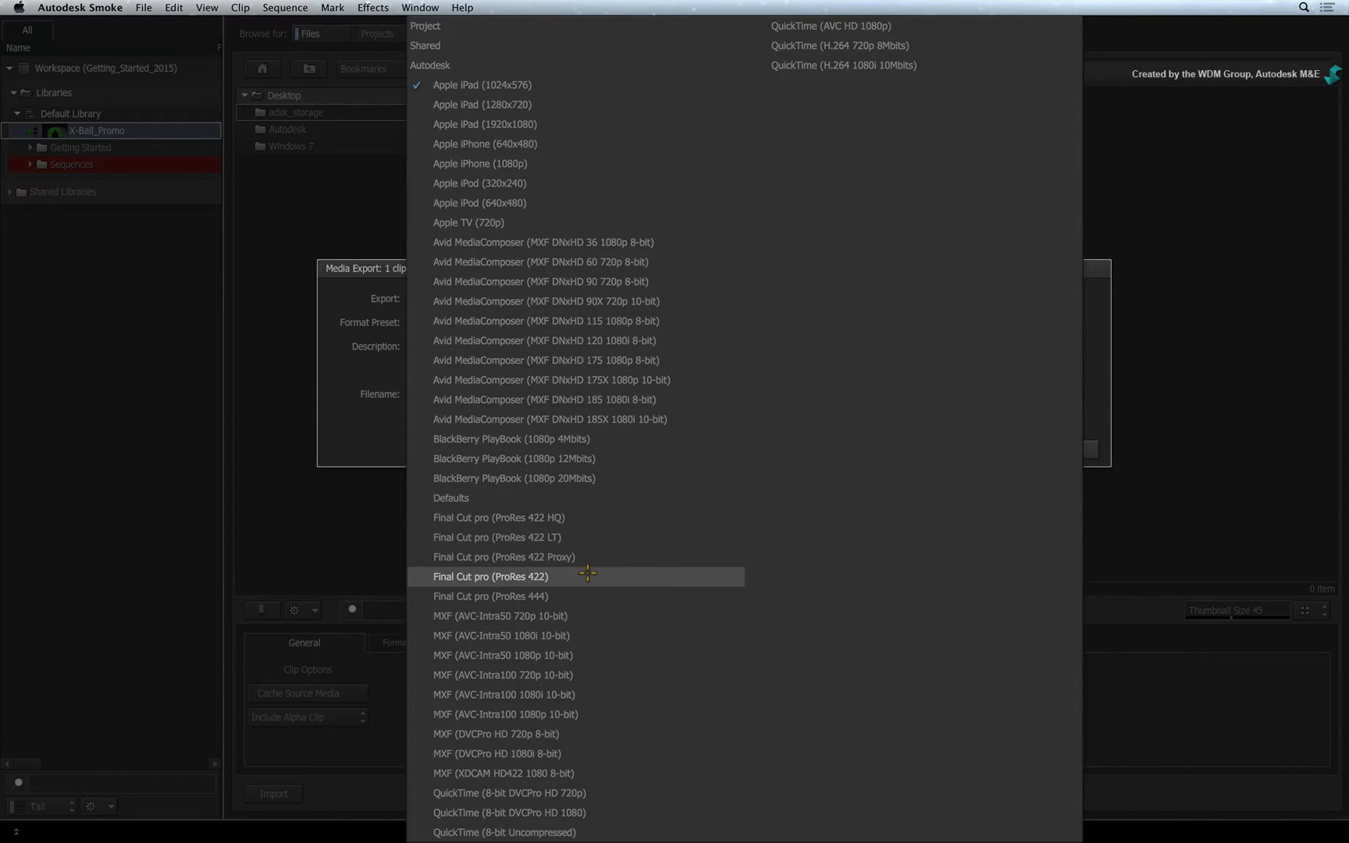
{"action": "left_click", "coordinate": [587, 573]}
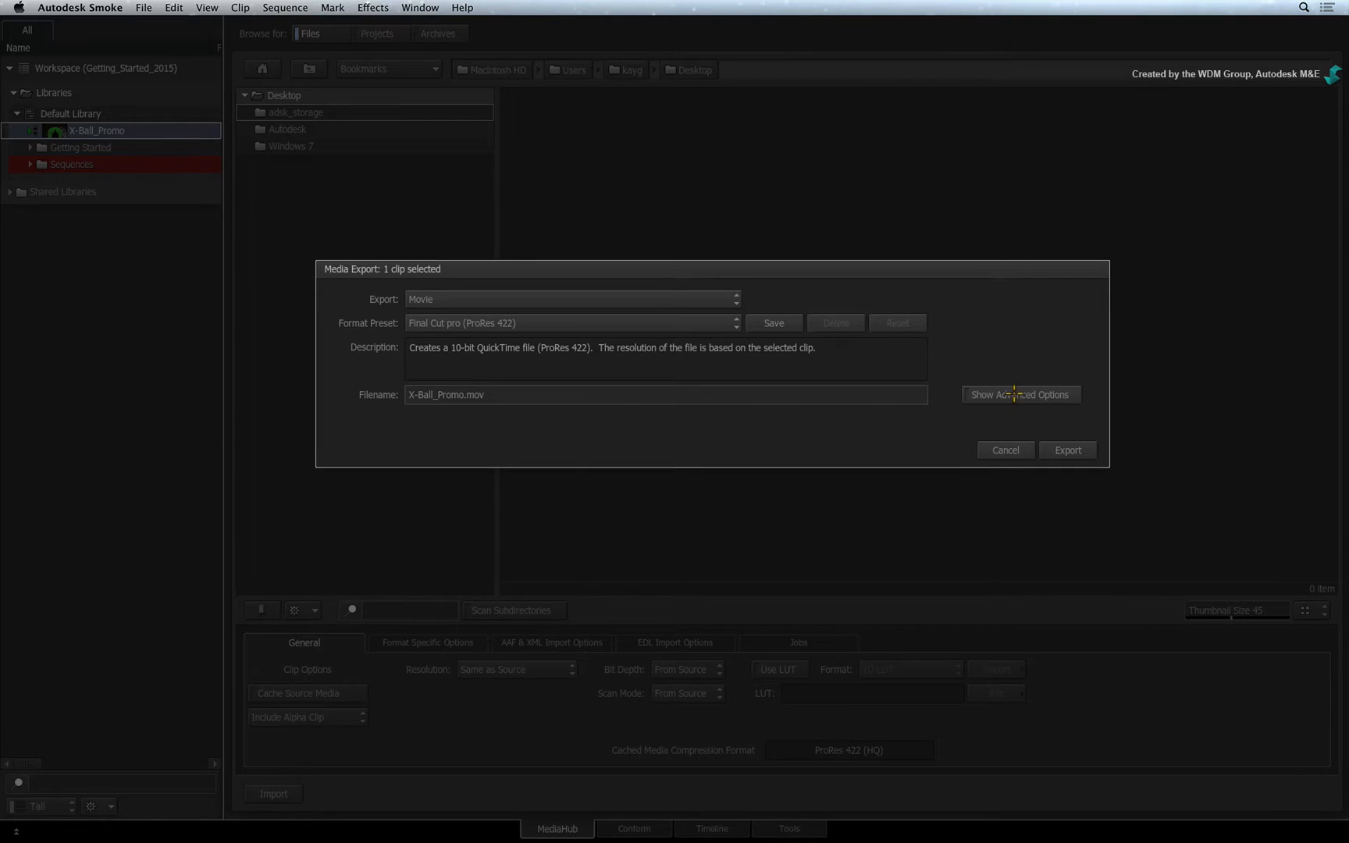
Reveal the advanced movie options and turn off Include Audio.
{"action": "left_click", "coordinate": [1017, 394]}
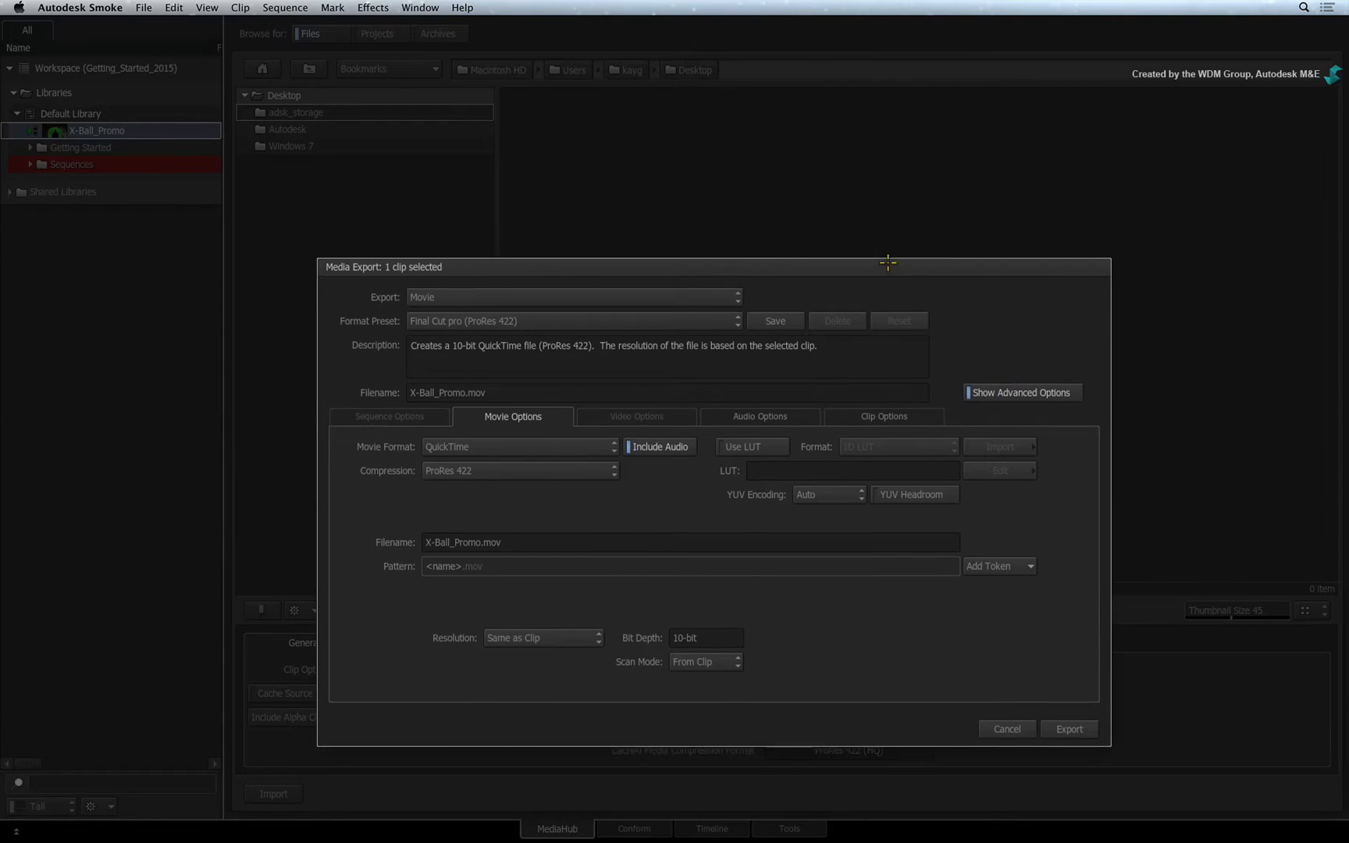
{"action": "left_click_drag", "start_coordinate": [912, 271], "coordinate": [854, 148]}
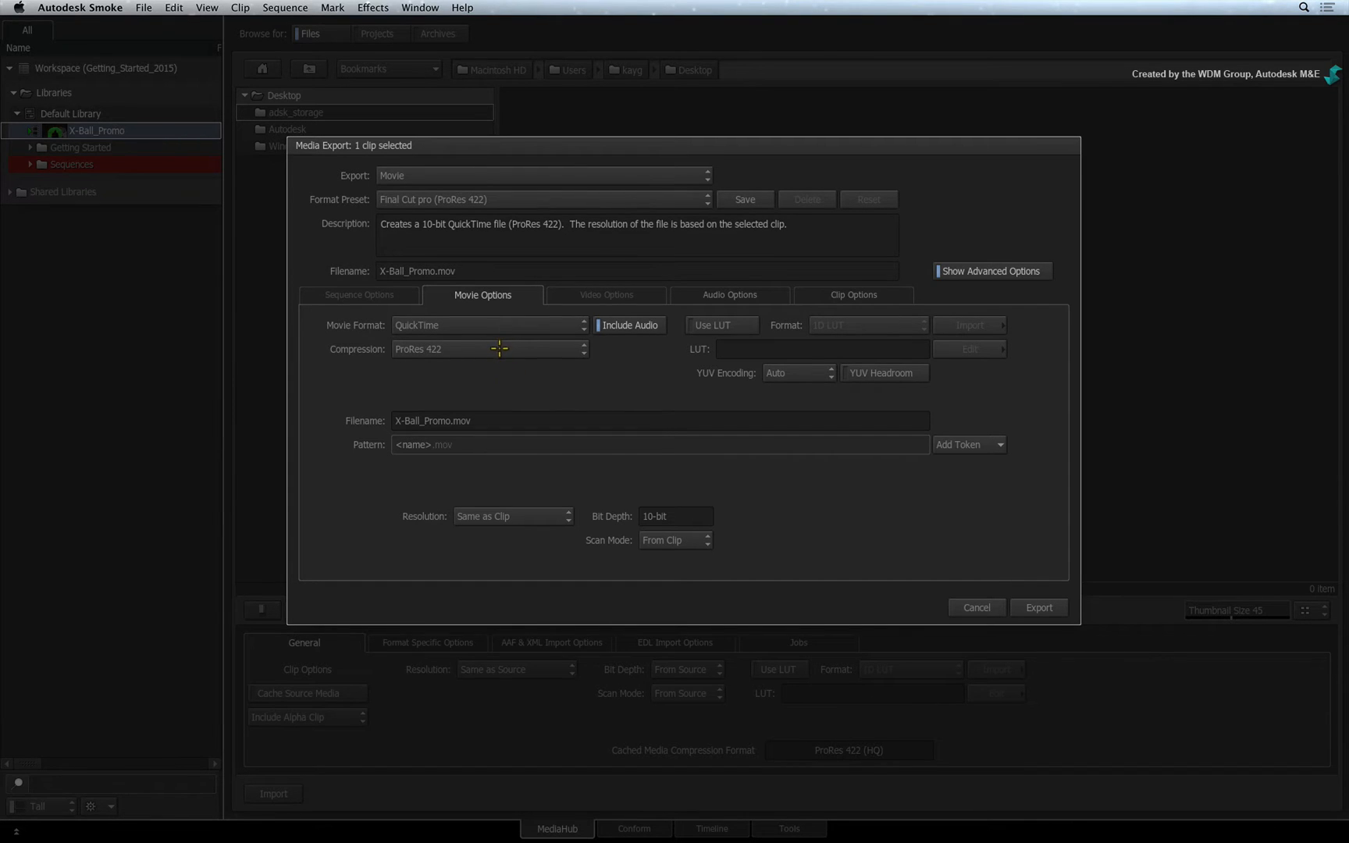
{"action": "left_click", "coordinate": [646, 324]}
Inspect the file naming pattern and the available name tokens without changing them.
{"action": "left_click", "coordinate": [542, 446]}
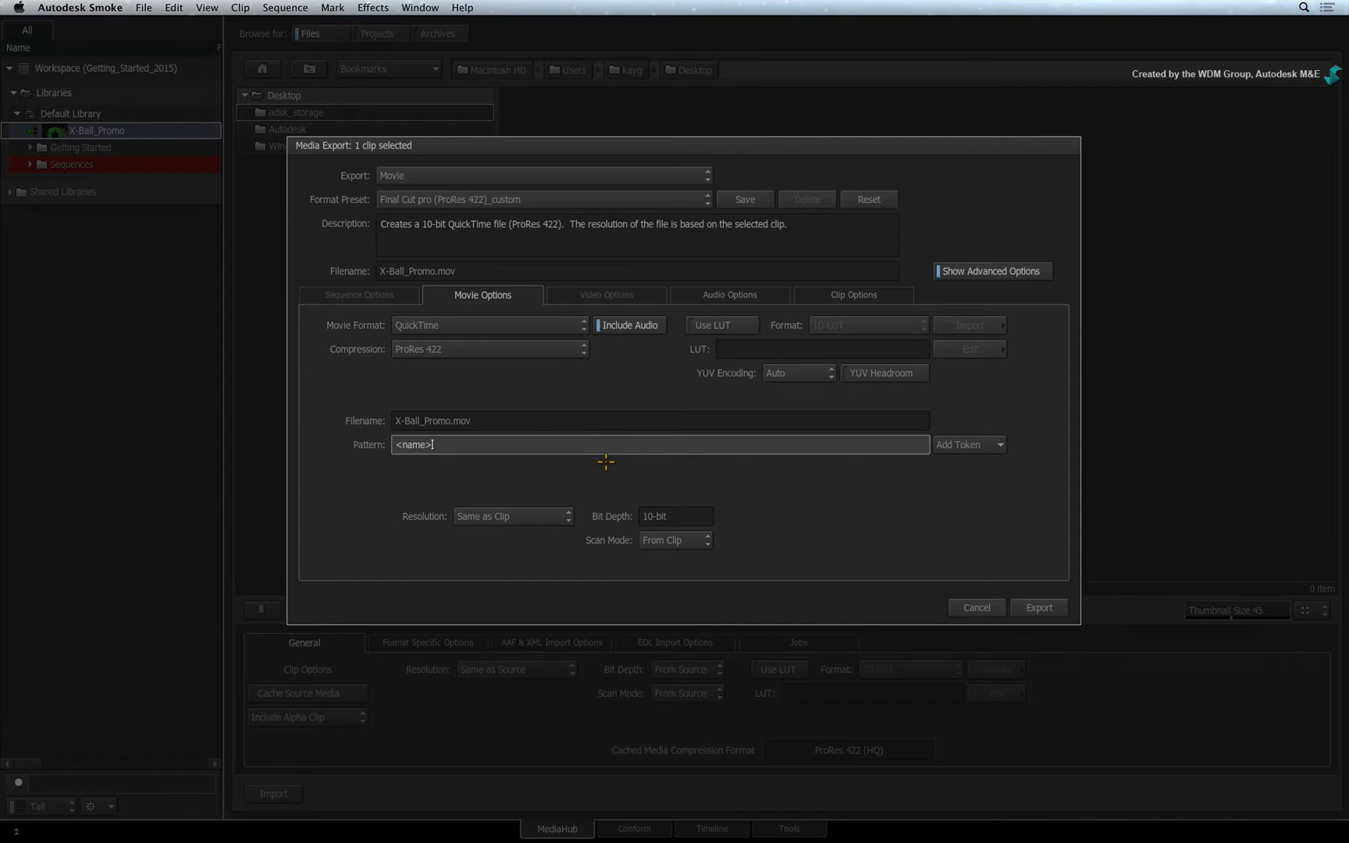
{"action": "key", "text": "Return"}
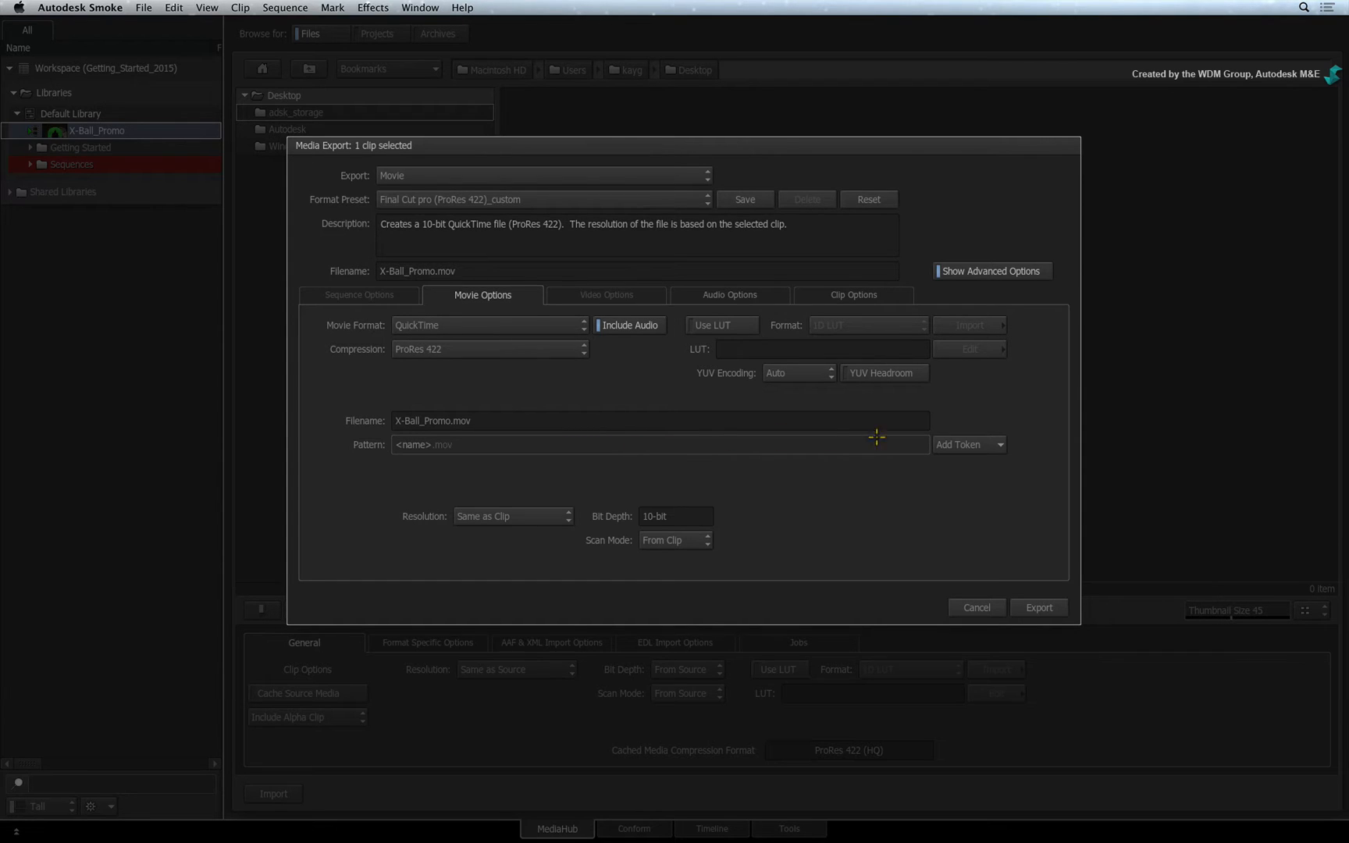
{"action": "left_click", "coordinate": [993, 445]}
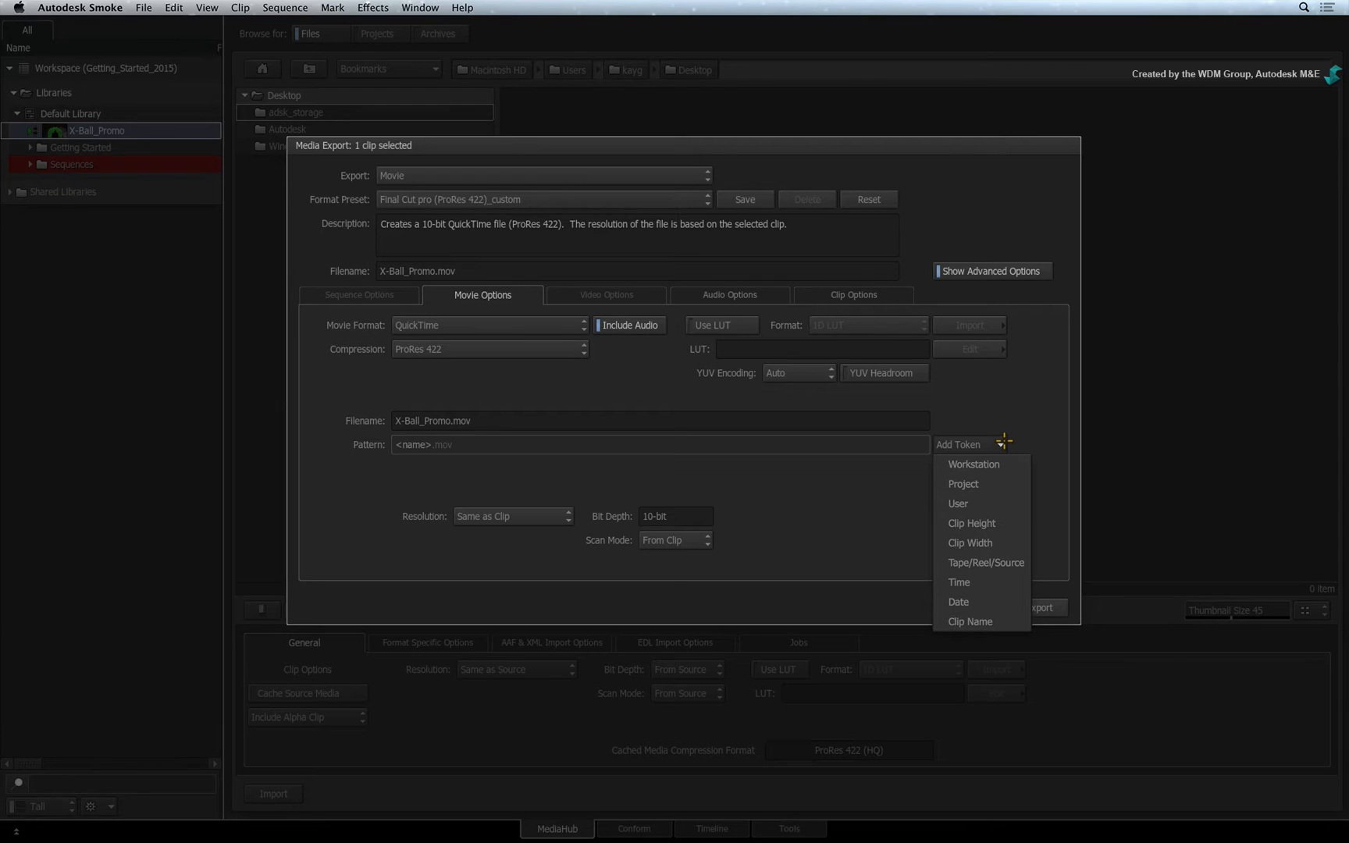
Set the naming pattern to <project>/<name> so the file saves as Getting_Started_2015/X-Ball_Promo.mov.
{"action": "left_click", "coordinate": [1006, 440]}
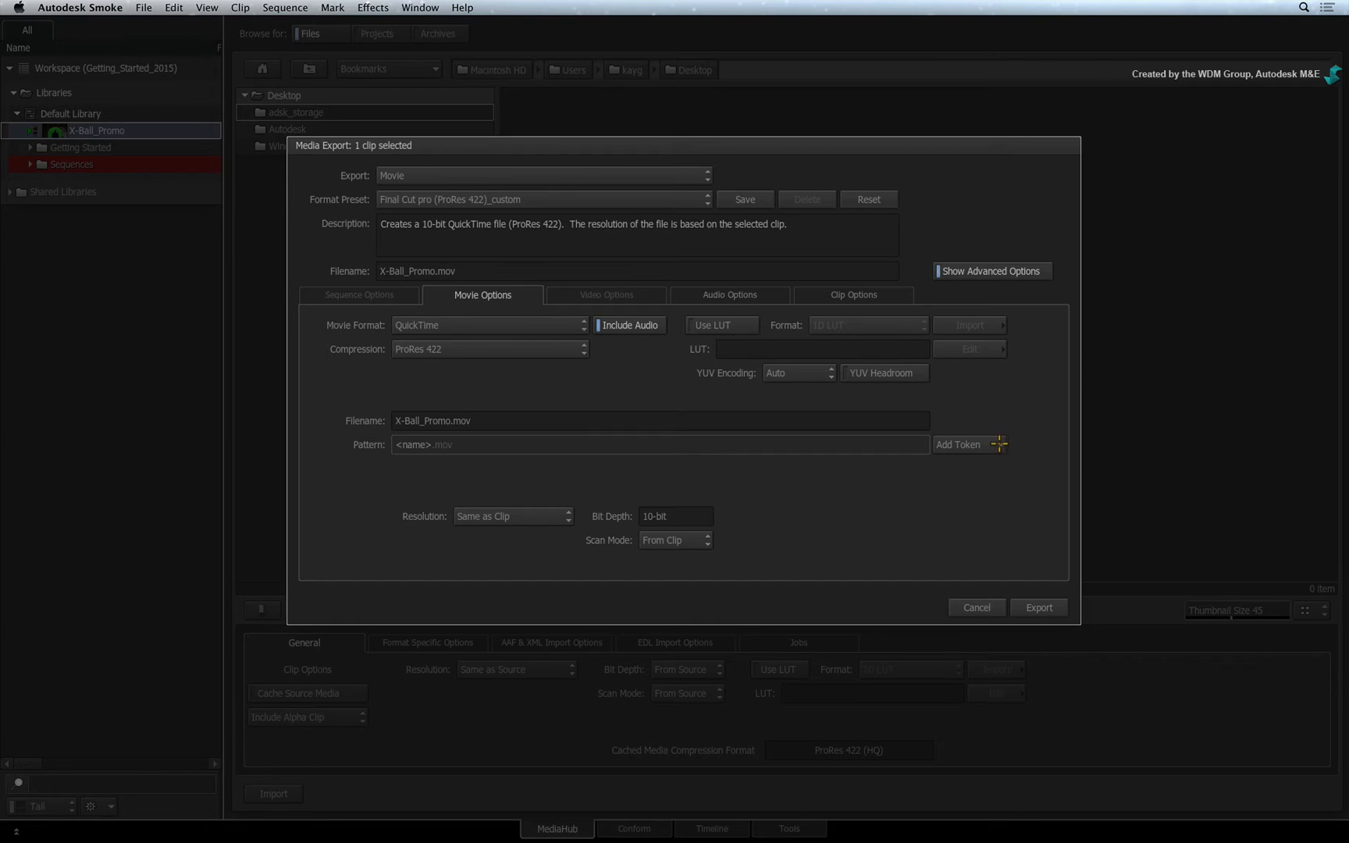
{"action": "left_click", "coordinate": [1000, 444]}
{"action": "left_click", "coordinate": [988, 484]}
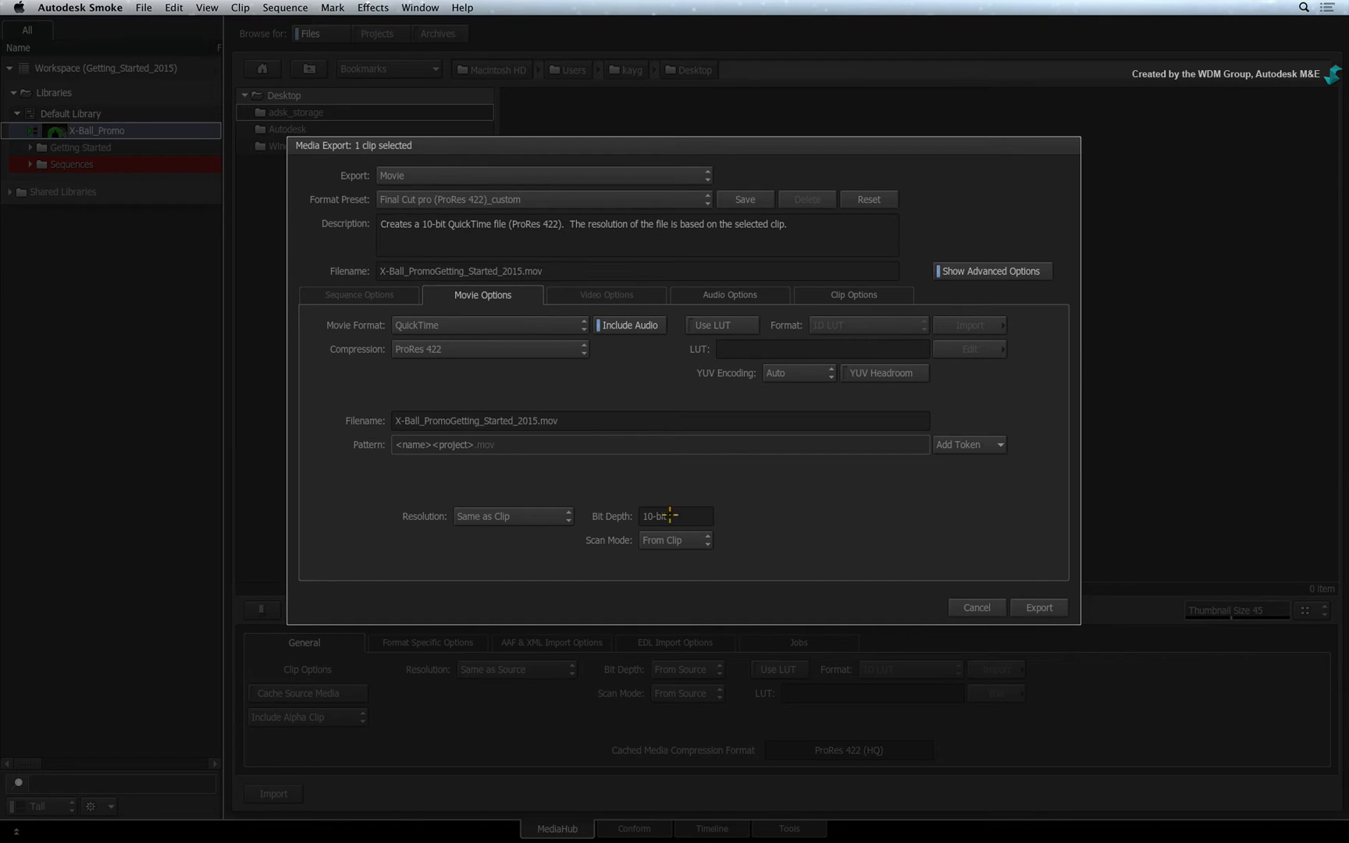
{"action": "left_click", "coordinate": [472, 444]}
{"action": "left_click_drag", "start_coordinate": [475, 444], "coordinate": [433, 444]}
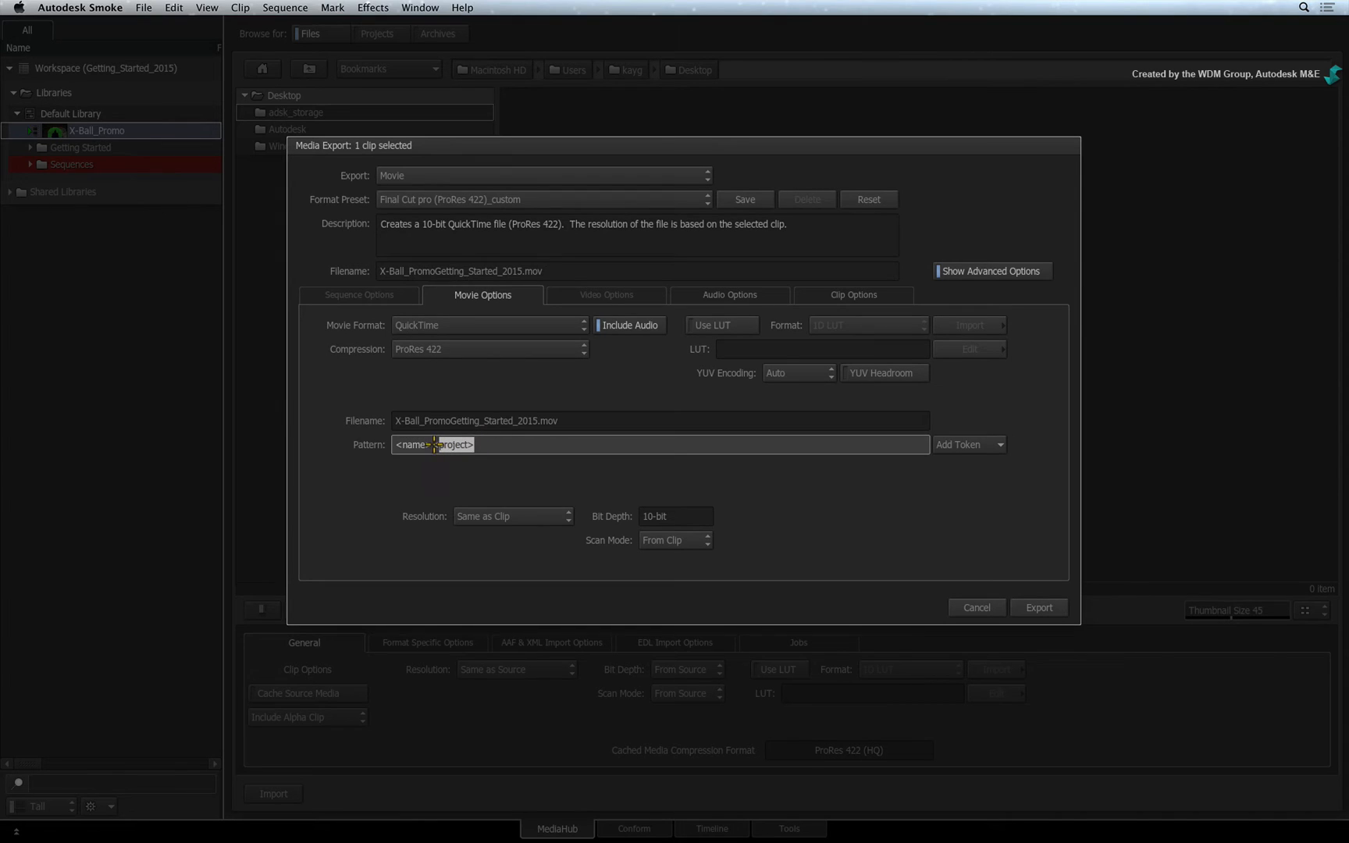
{"action": "key", "text": "BackSpace"}
{"action": "left_click", "coordinate": [396, 444]}
{"action": "type", "text": "<project>/<name>"}
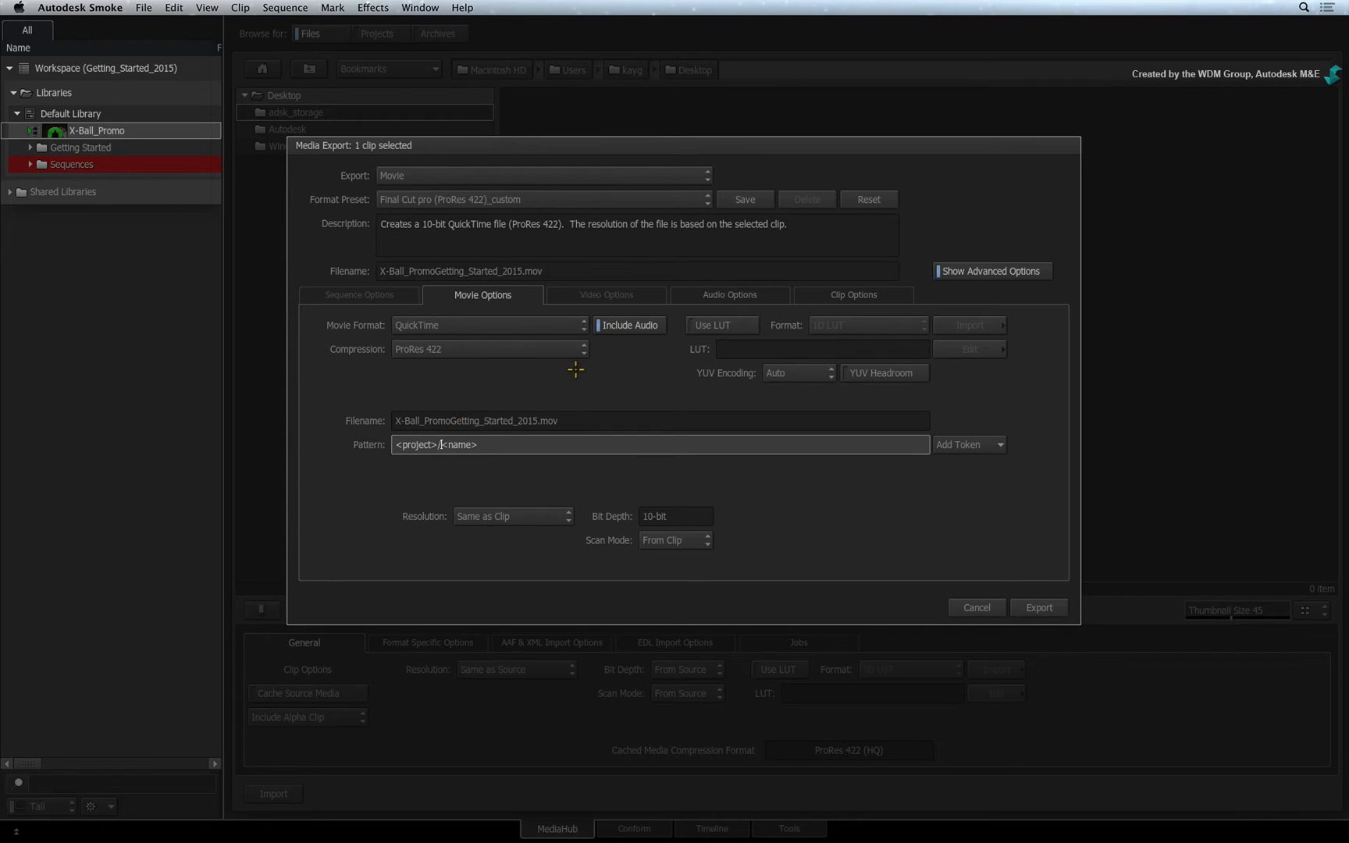
{"action": "key", "text": "Return"}
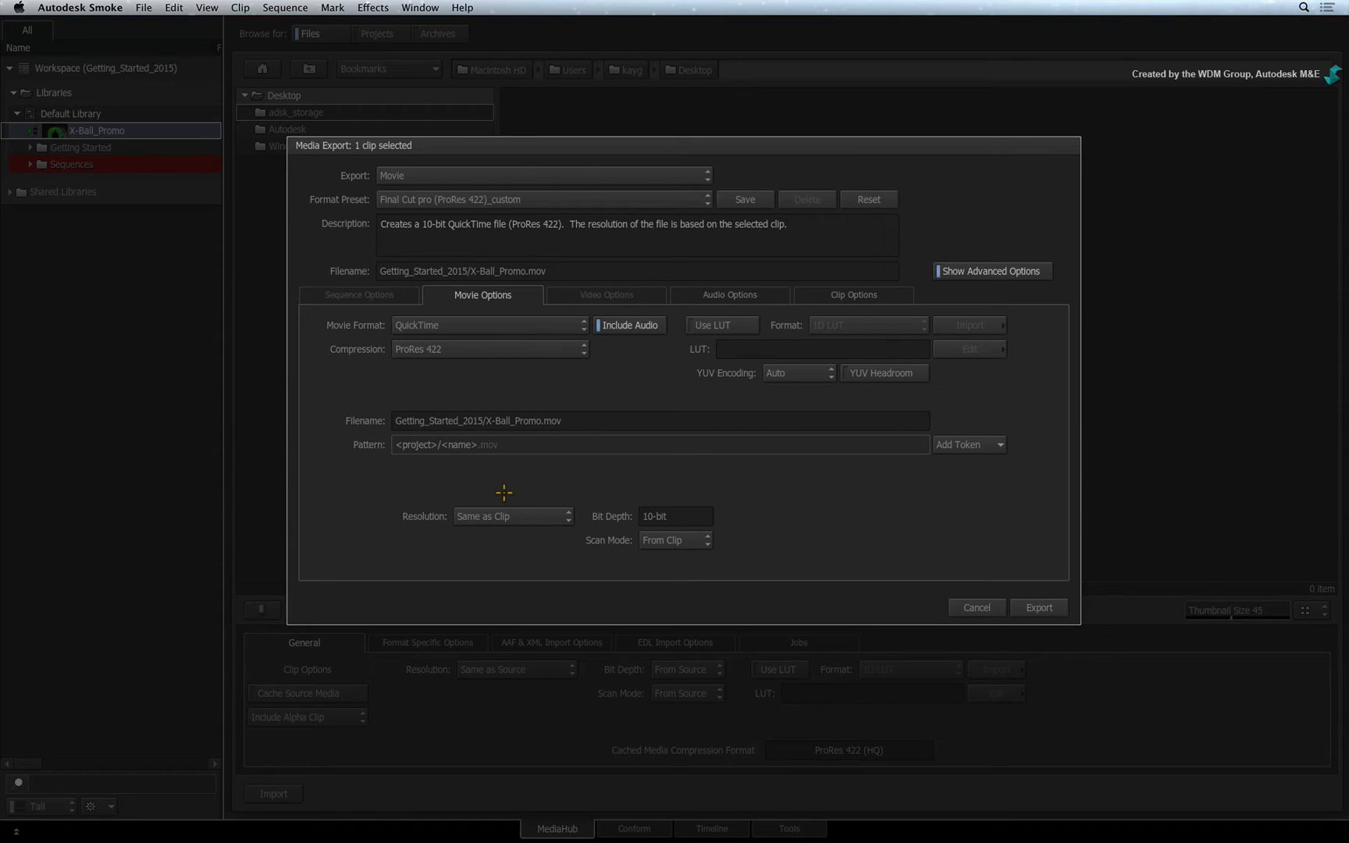
{"action": "left_click", "coordinate": [552, 513]}
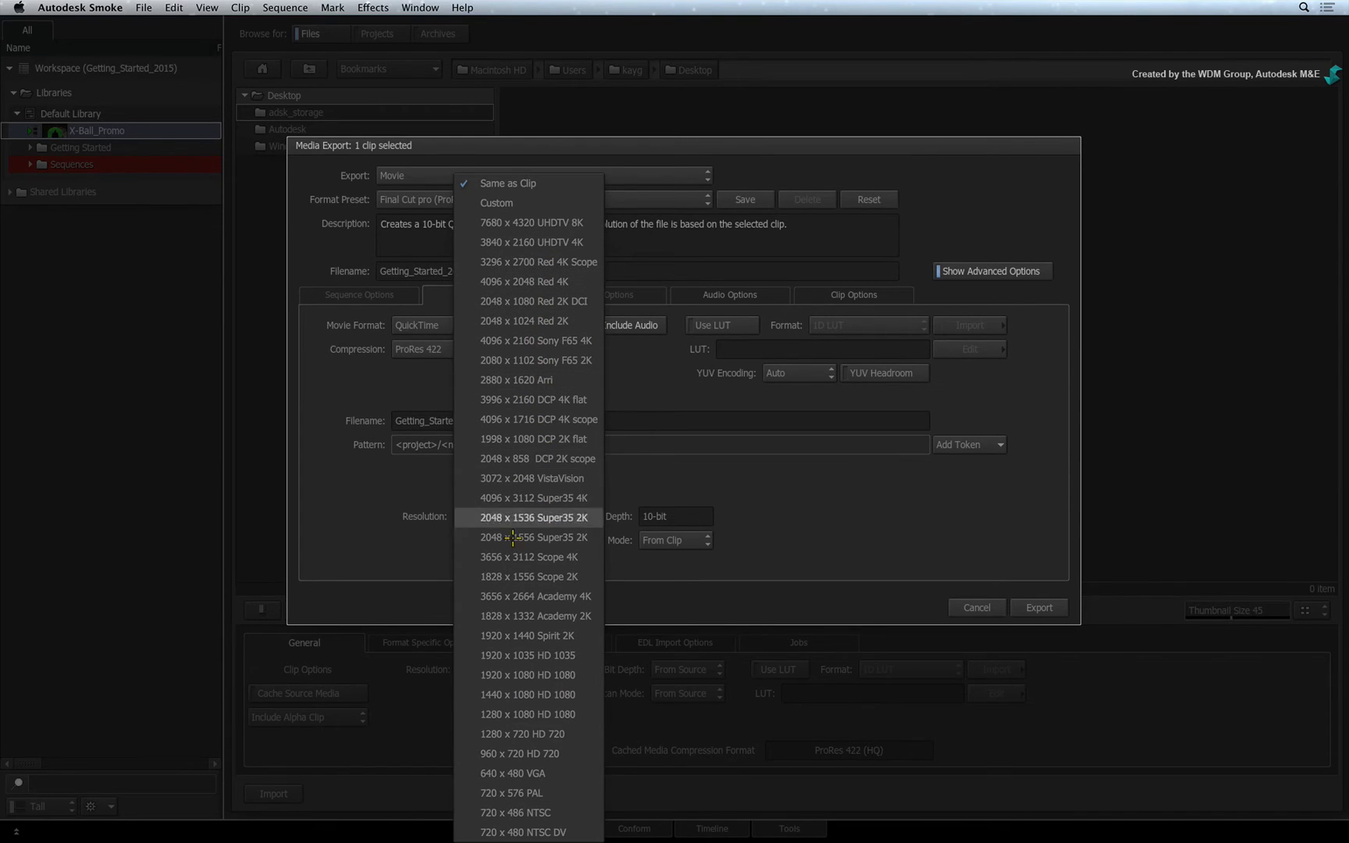
{"action": "left_click", "coordinate": [377, 508]}
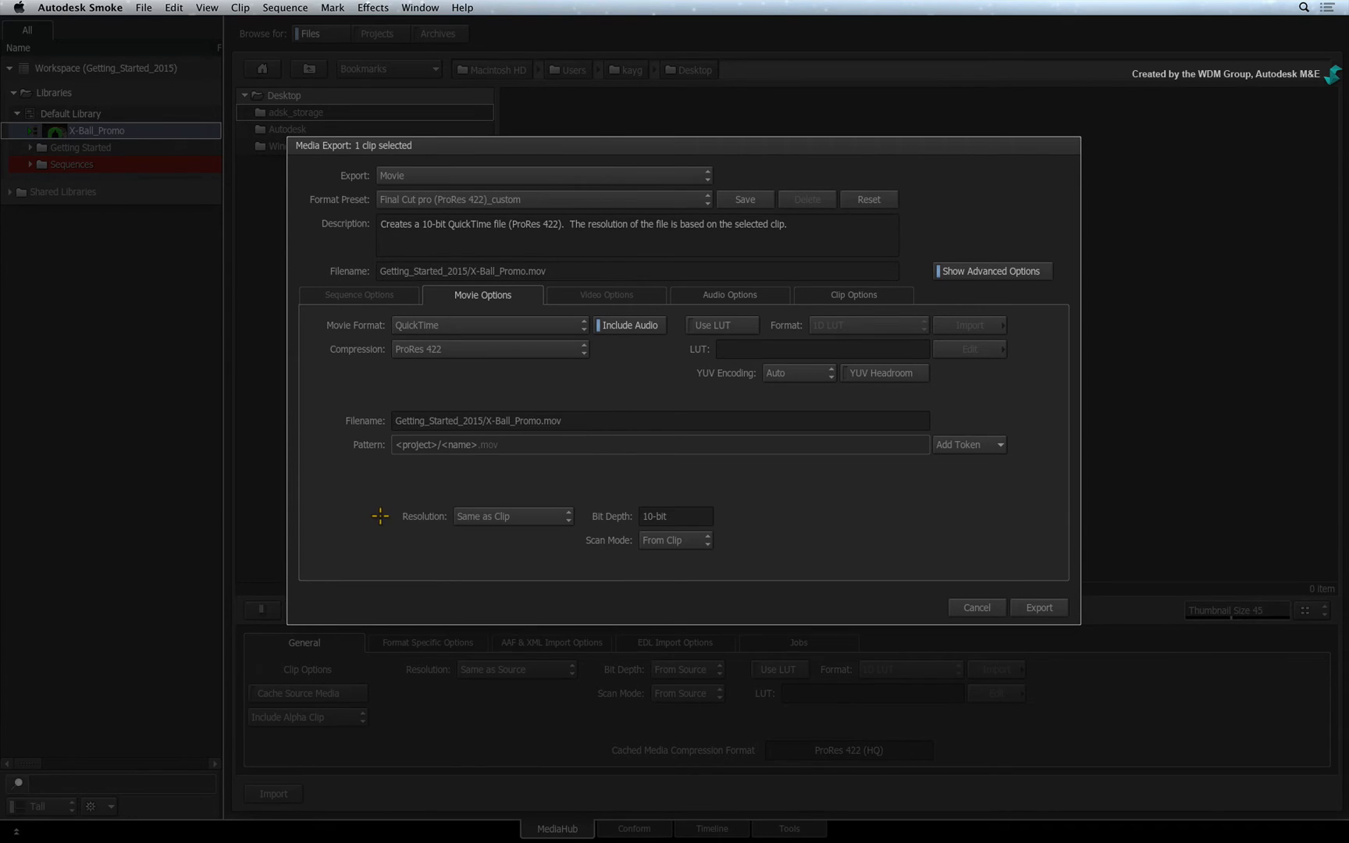
{"action": "left_click", "coordinate": [724, 324]}
{"action": "left_click", "coordinate": [860, 325]}
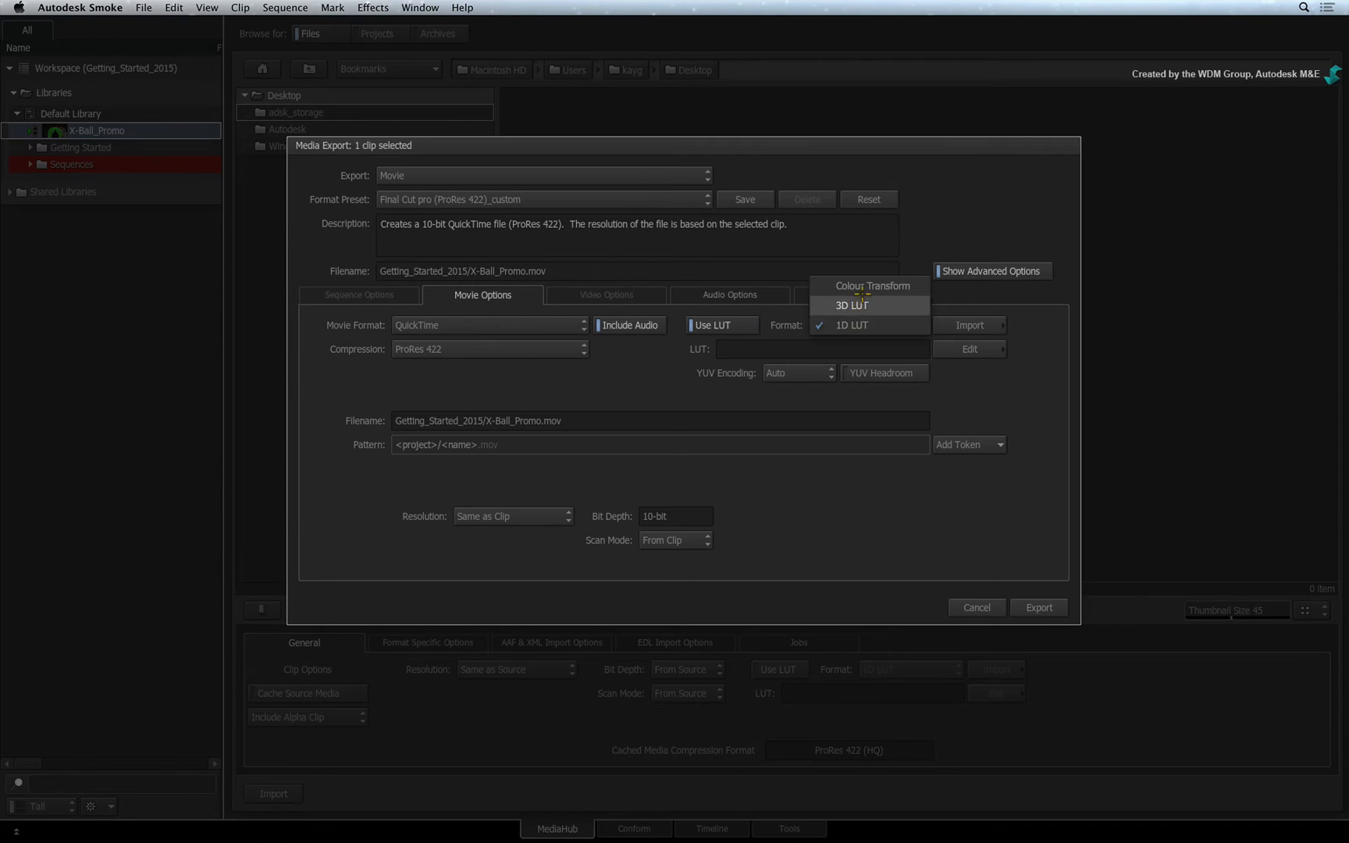
{"action": "left_click", "coordinate": [859, 324]}
{"action": "left_click", "coordinate": [727, 327]}
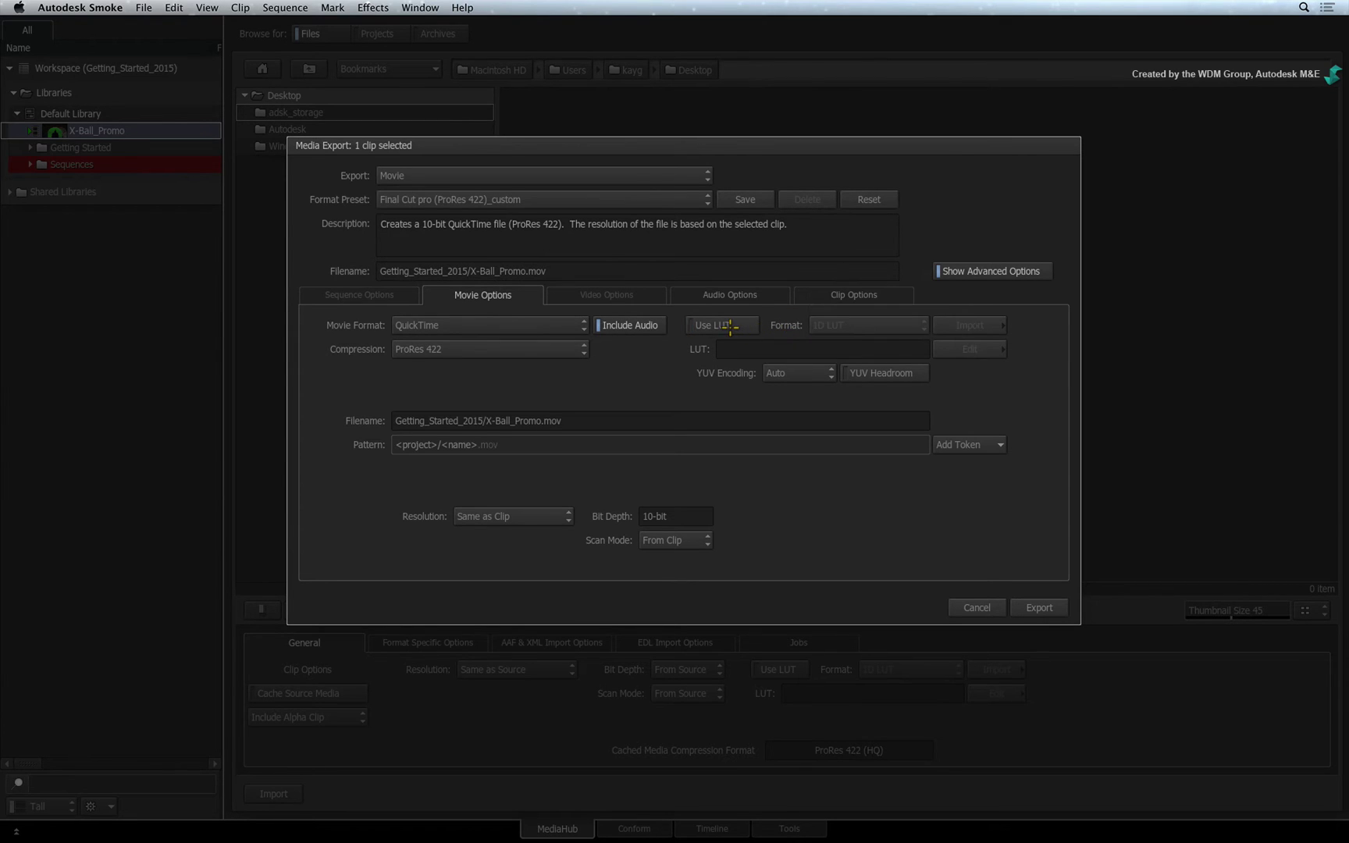
Set audio compression to Linear PCM (QT 7) 16-bit and begin saving a format preset.
{"action": "left_click", "coordinate": [689, 295]}
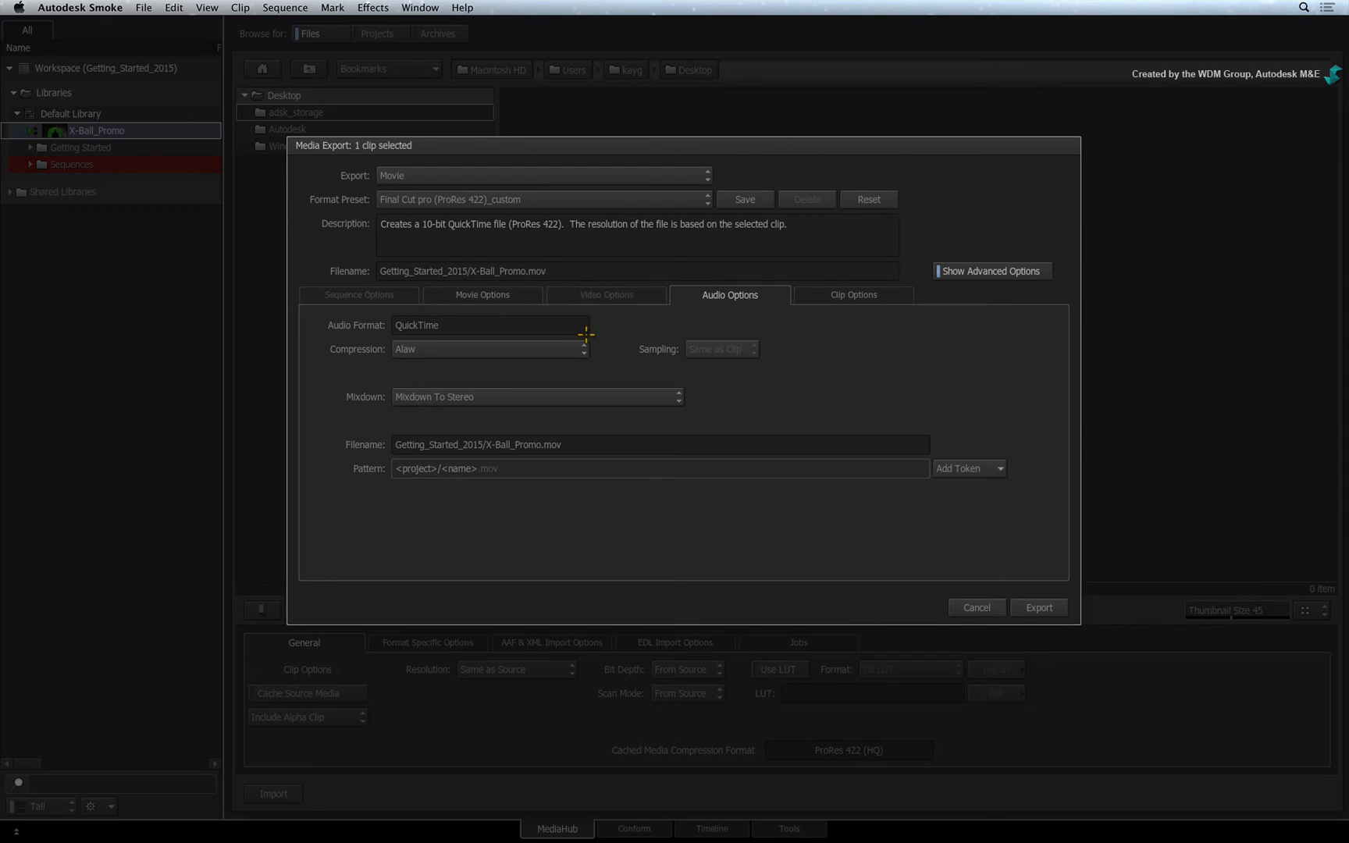
{"action": "left_click", "coordinate": [568, 348]}
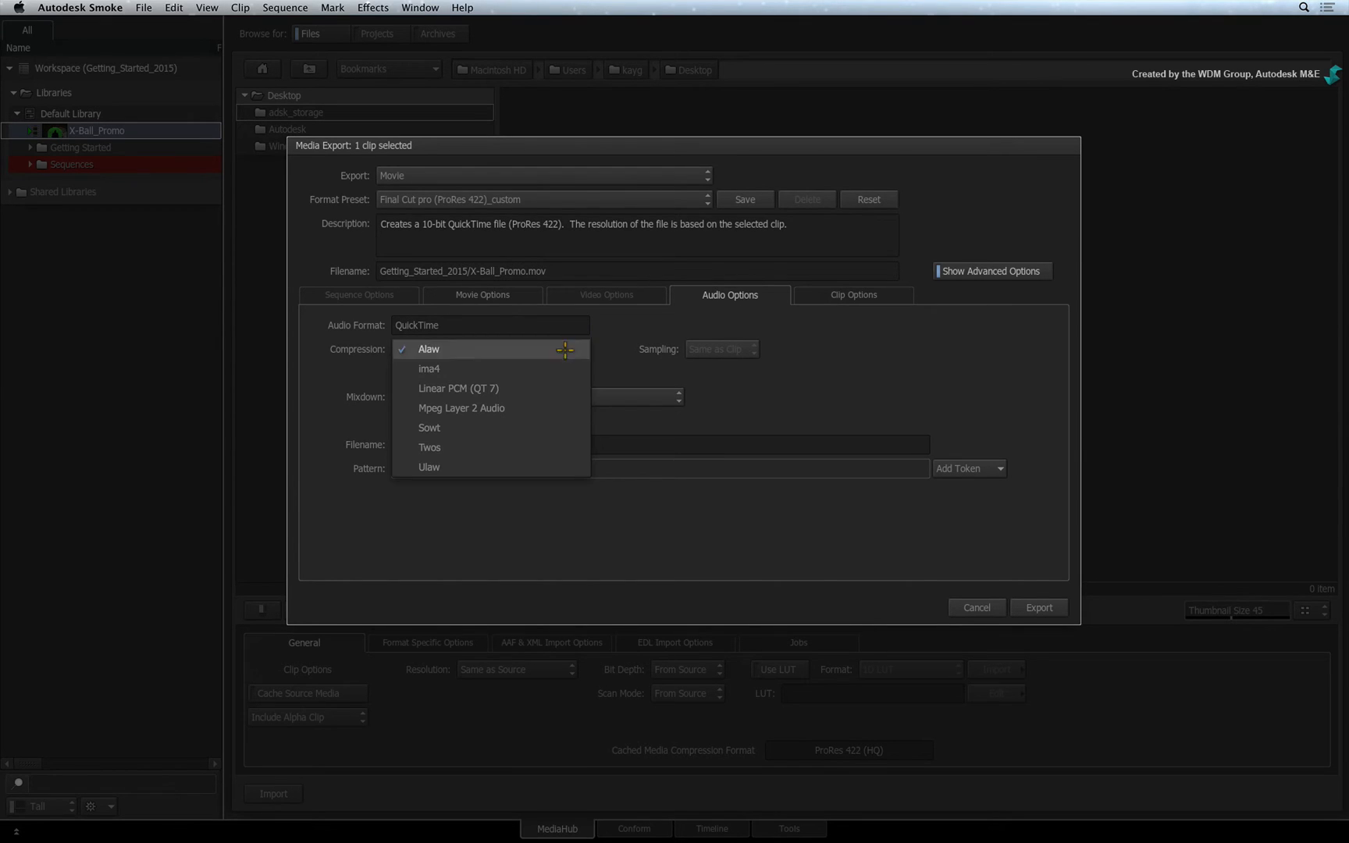
{"action": "left_click", "coordinate": [549, 386]}
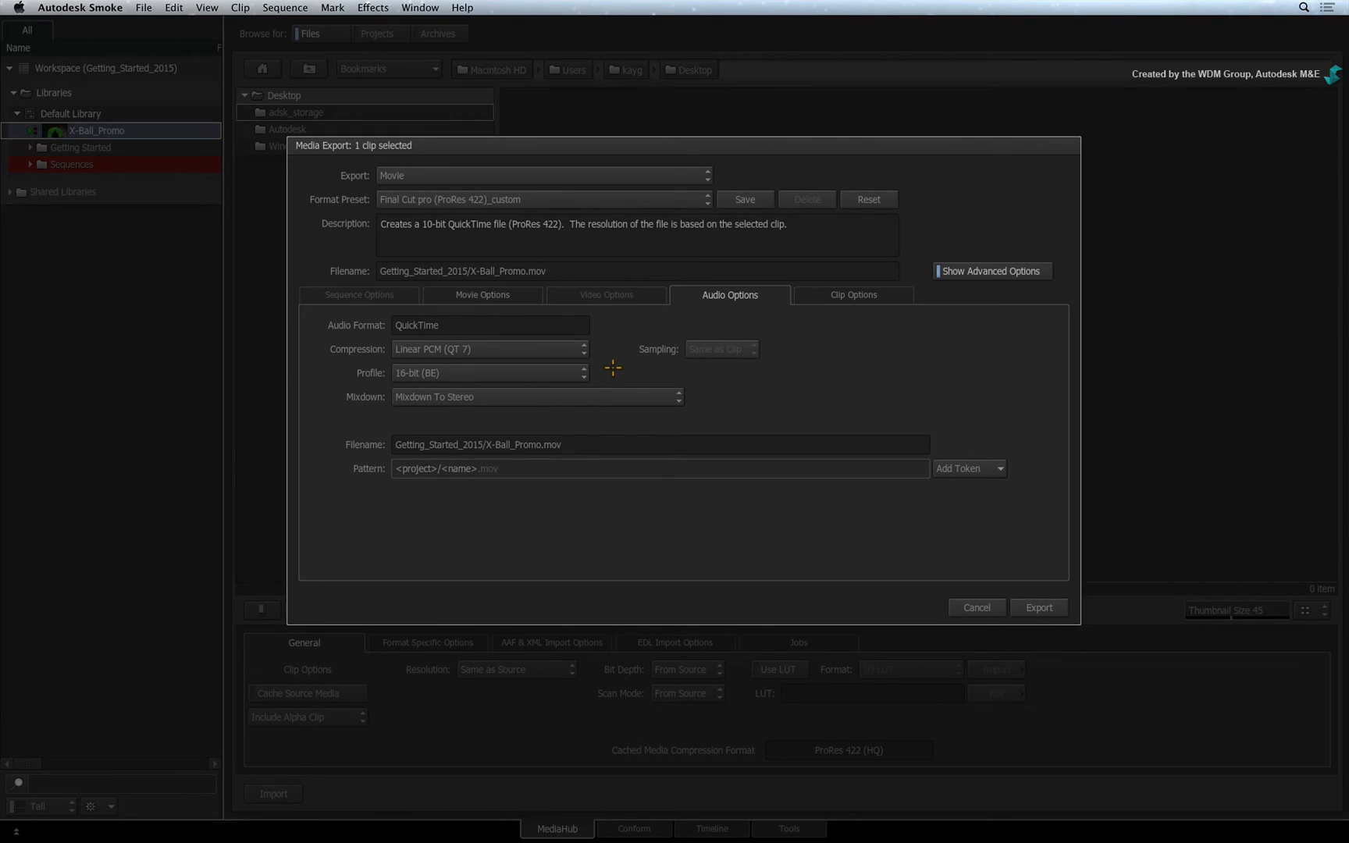
{"action": "left_click", "coordinate": [745, 199]}
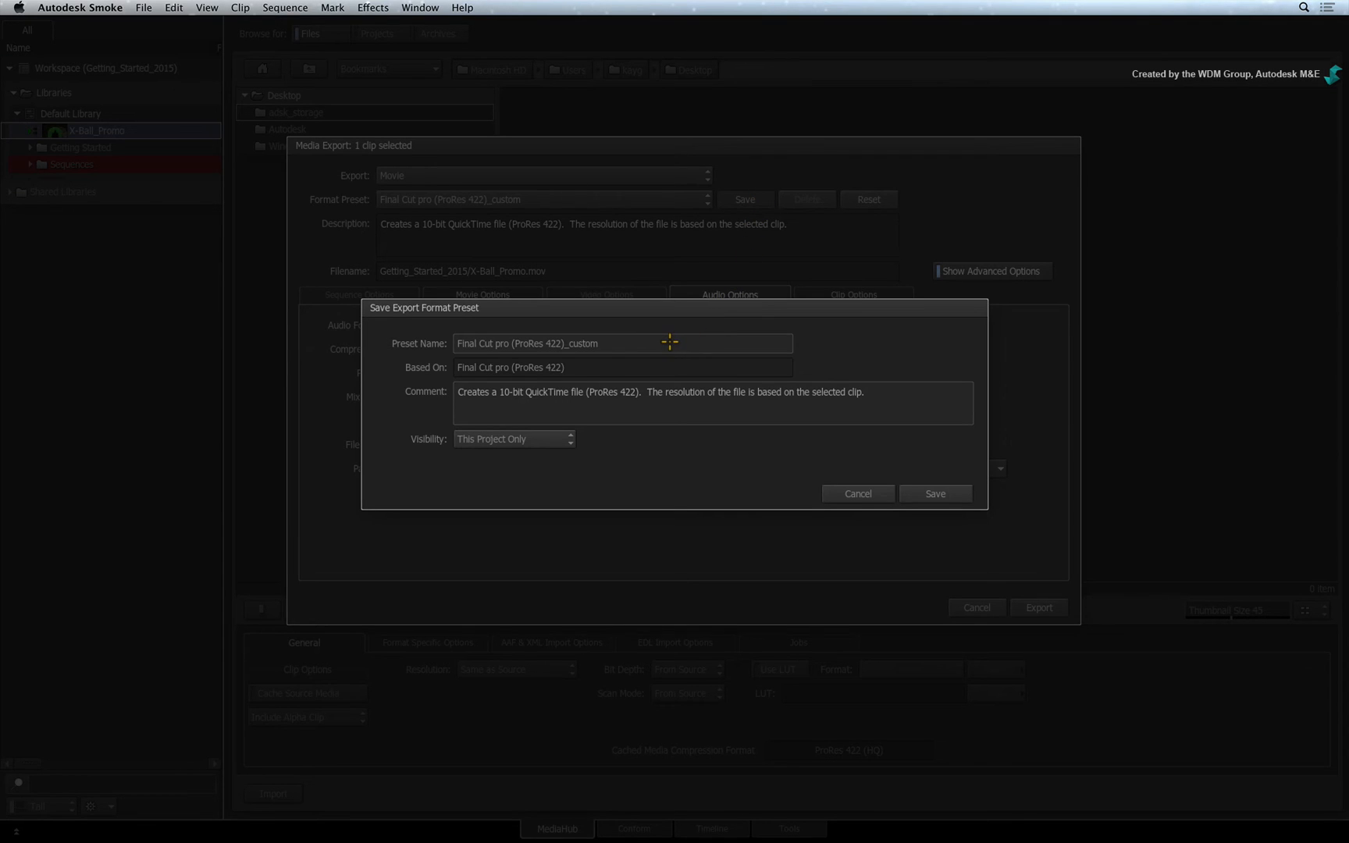
Keep the name Final Cut pro (ProRes 422)_custom and set preset visibility to This Project Only.
{"action": "left_click", "coordinate": [669, 342]}
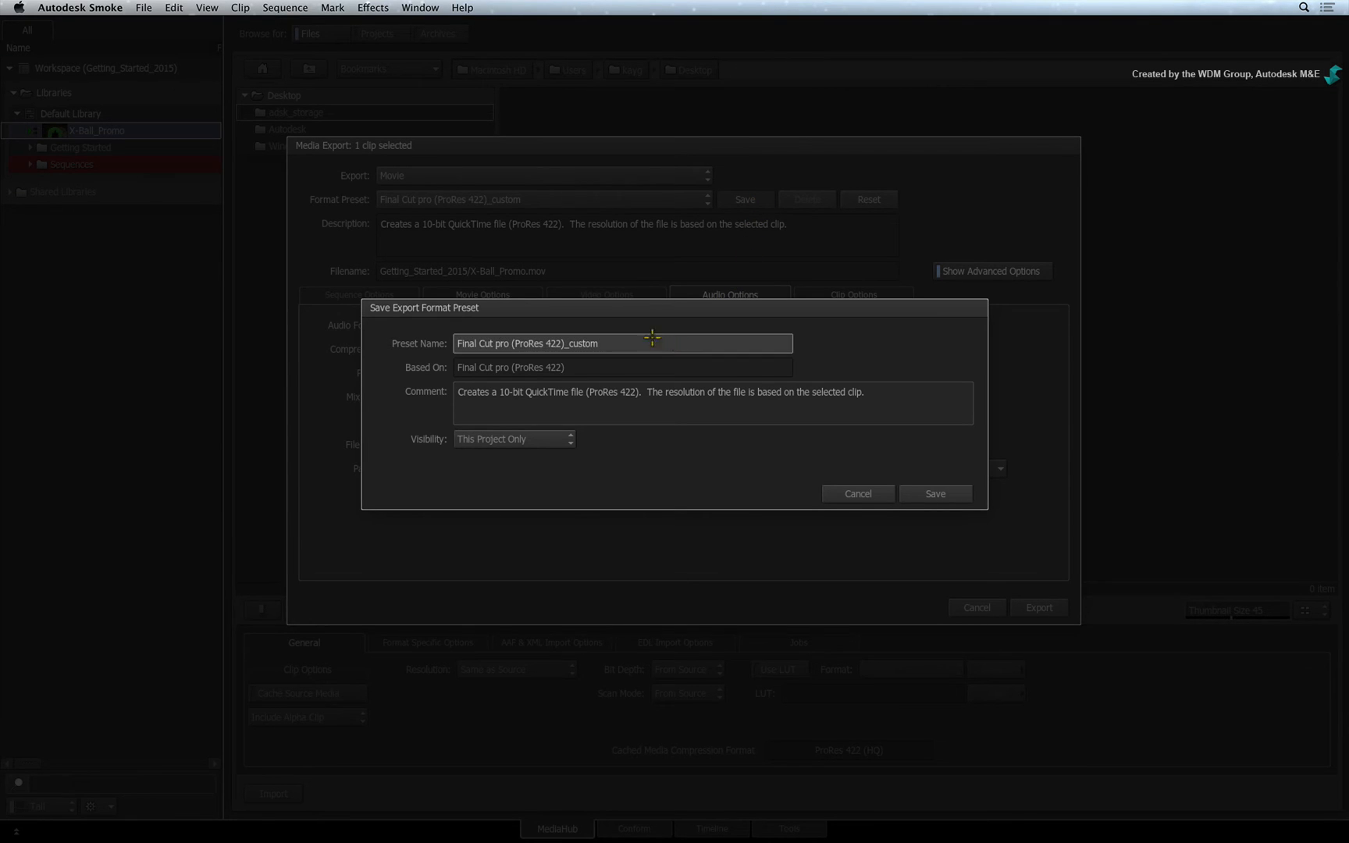
{"action": "left_click_drag", "start_coordinate": [599, 342], "coordinate": [456, 343]}
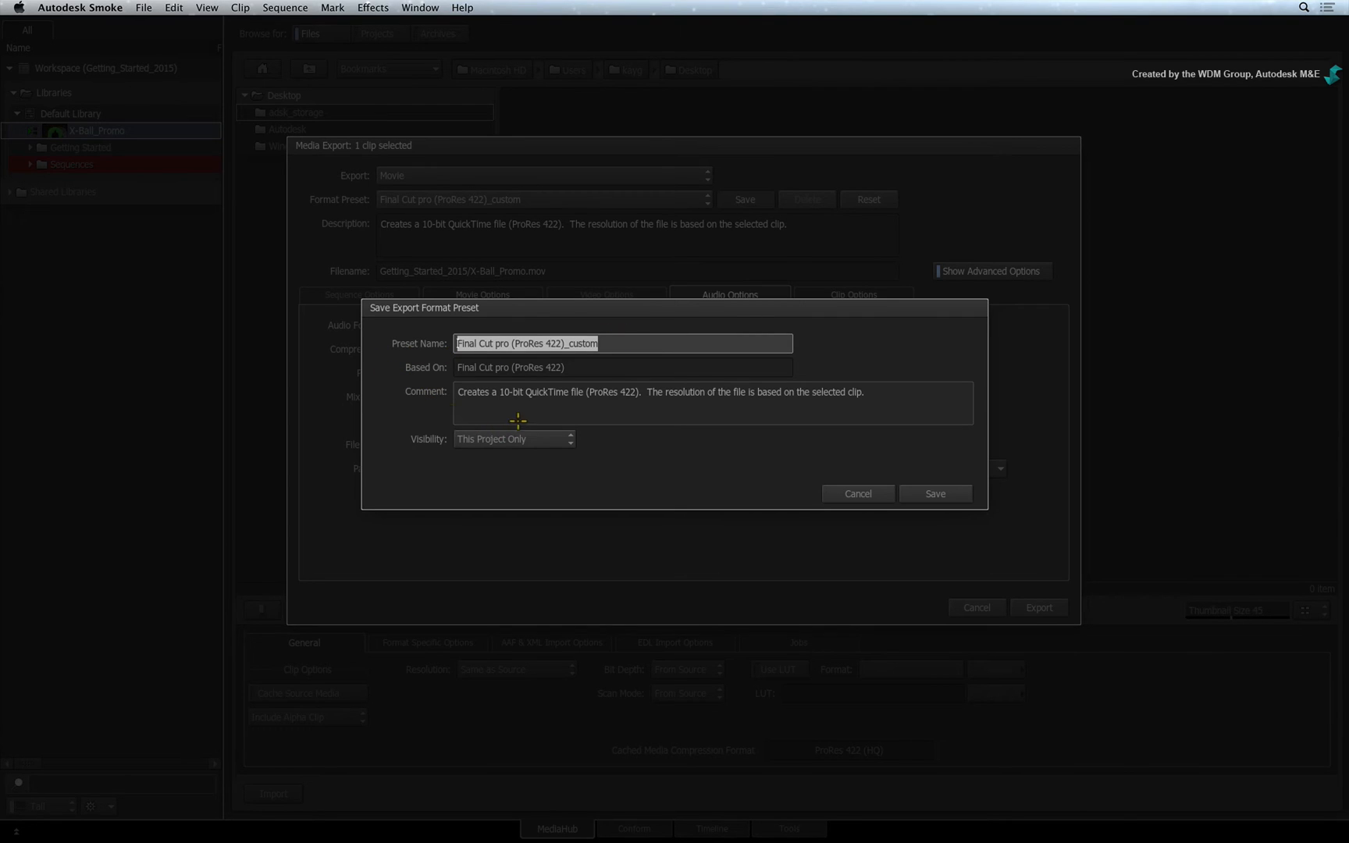
{"action": "left_click", "coordinate": [618, 445]}
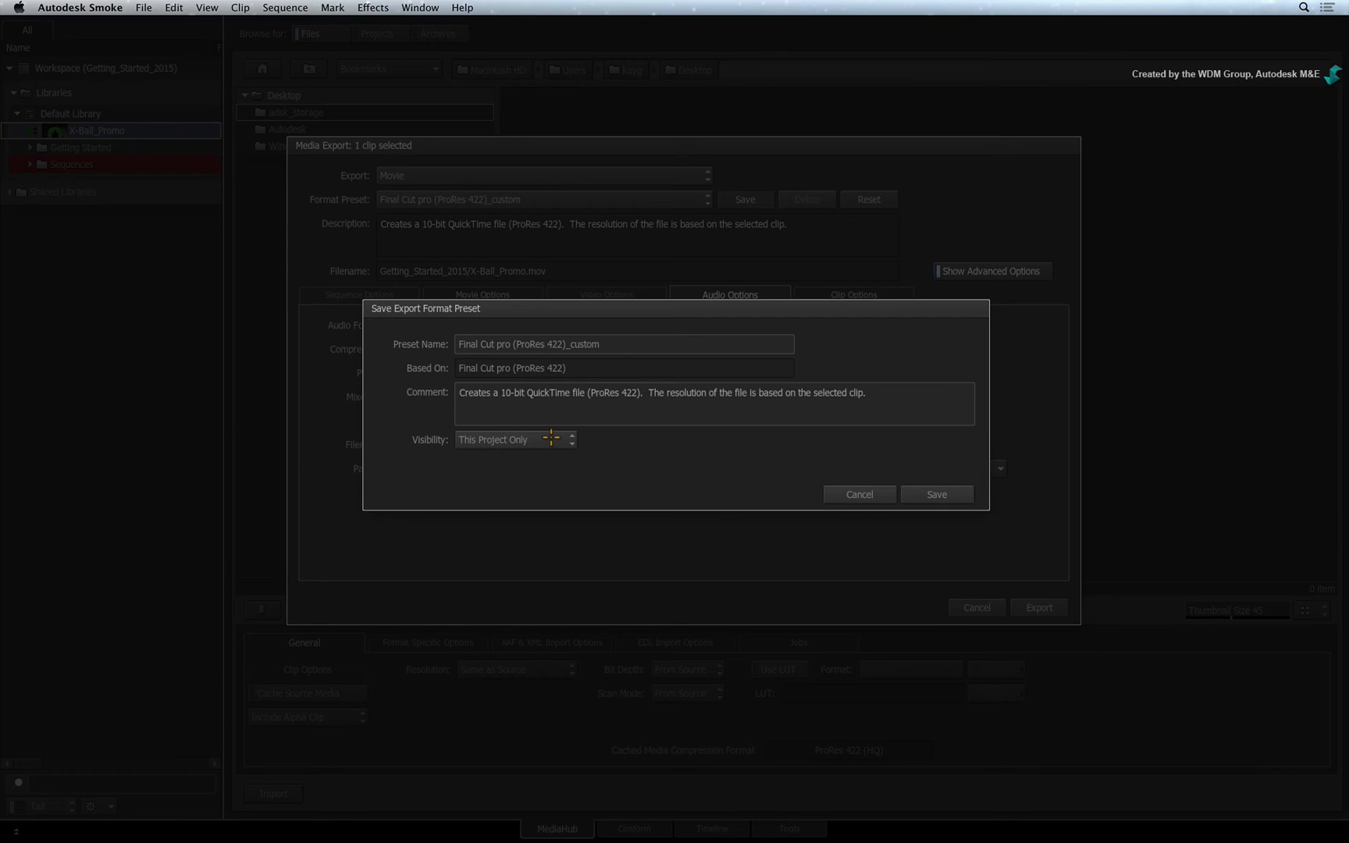
{"action": "left_click", "coordinate": [551, 439]}
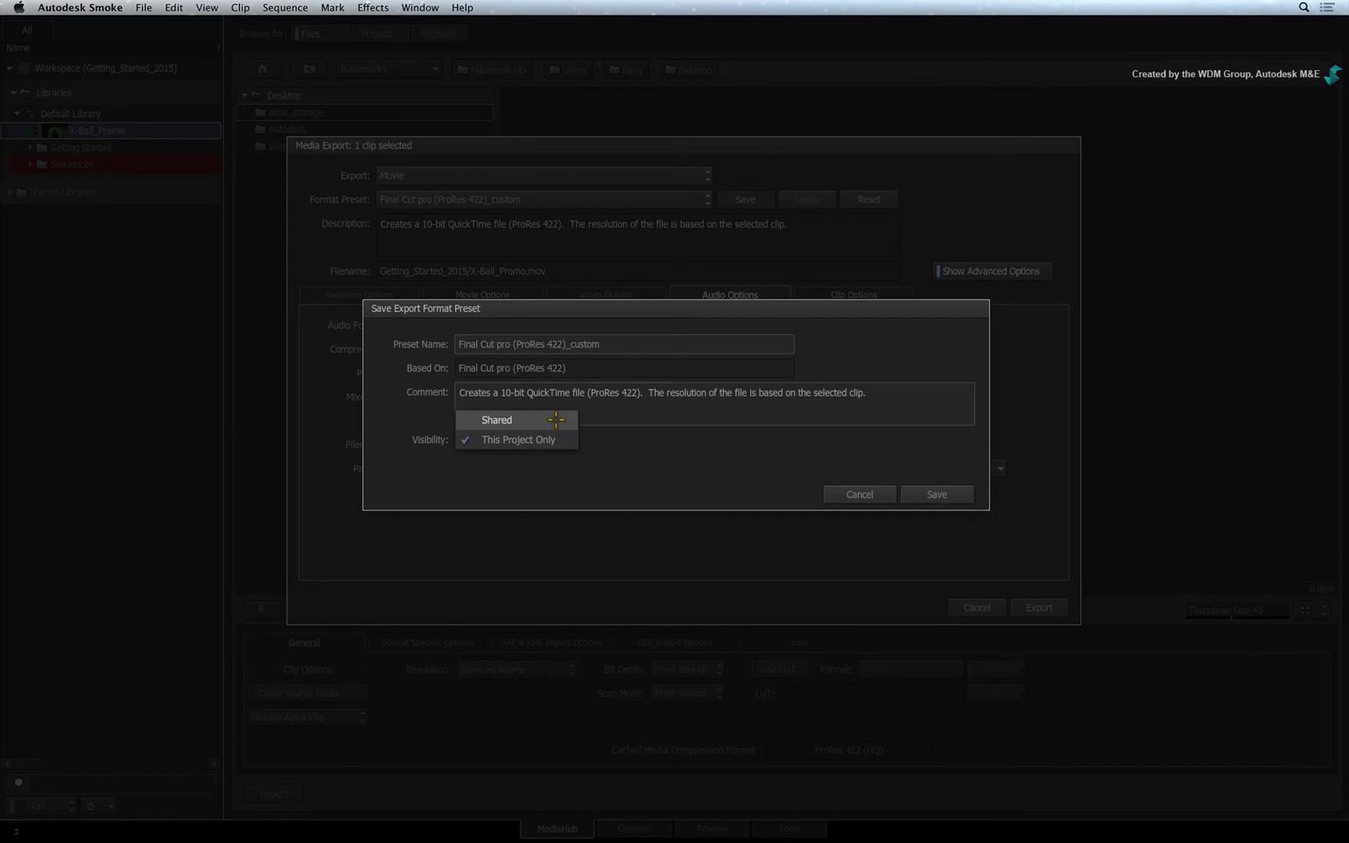
{"action": "left_click", "coordinate": [572, 436]}
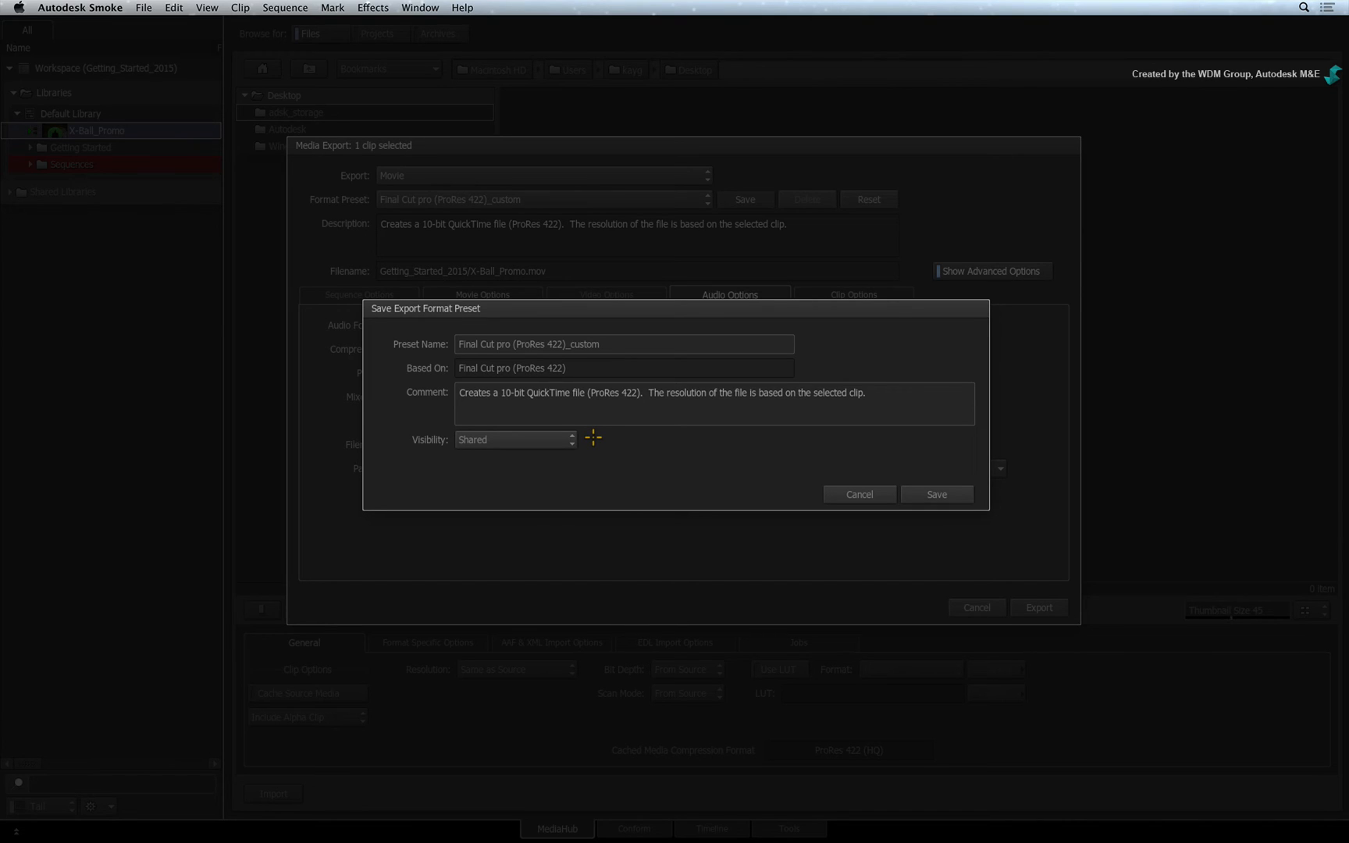
{"action": "left_click", "coordinate": [565, 439]}
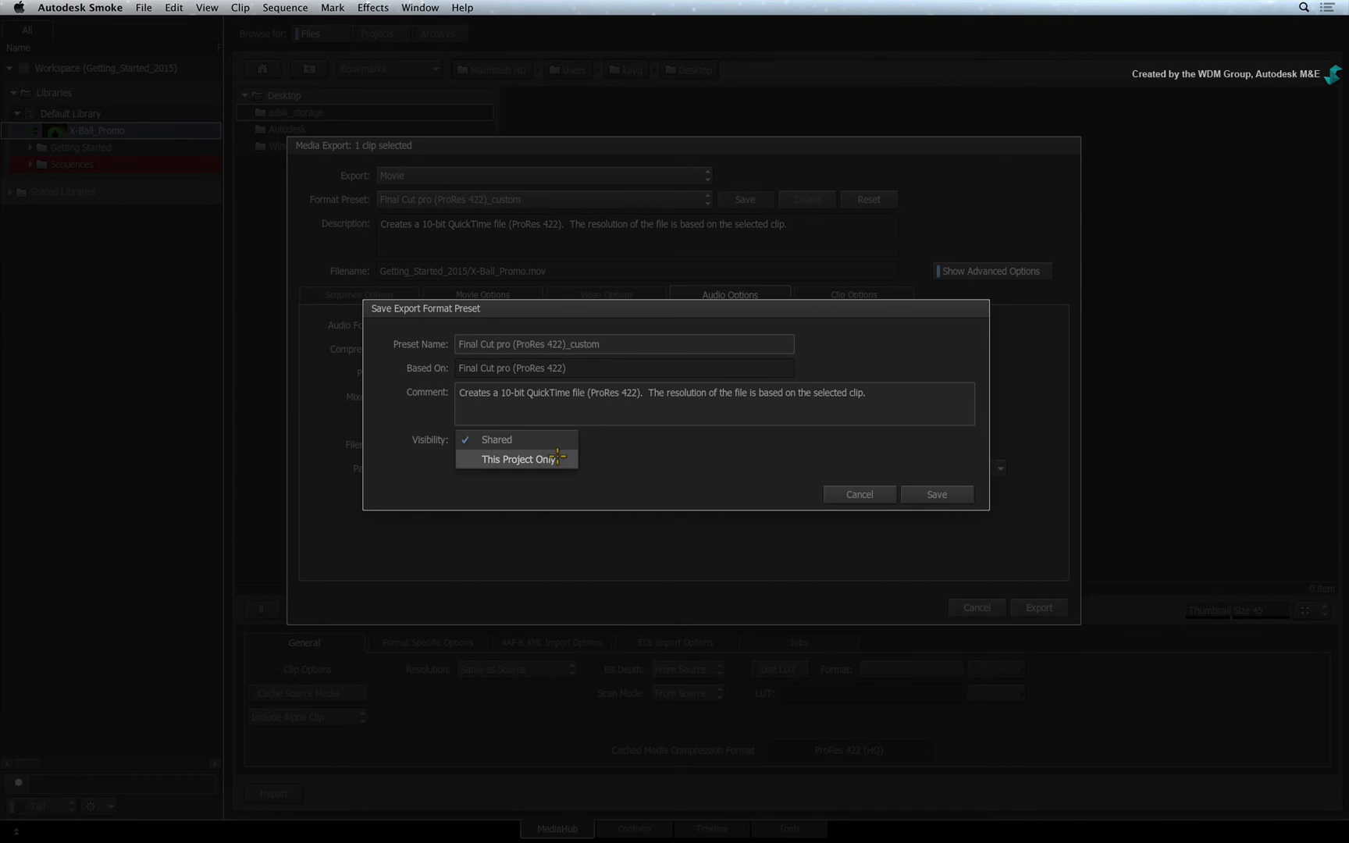
{"action": "left_click", "coordinate": [516, 455]}
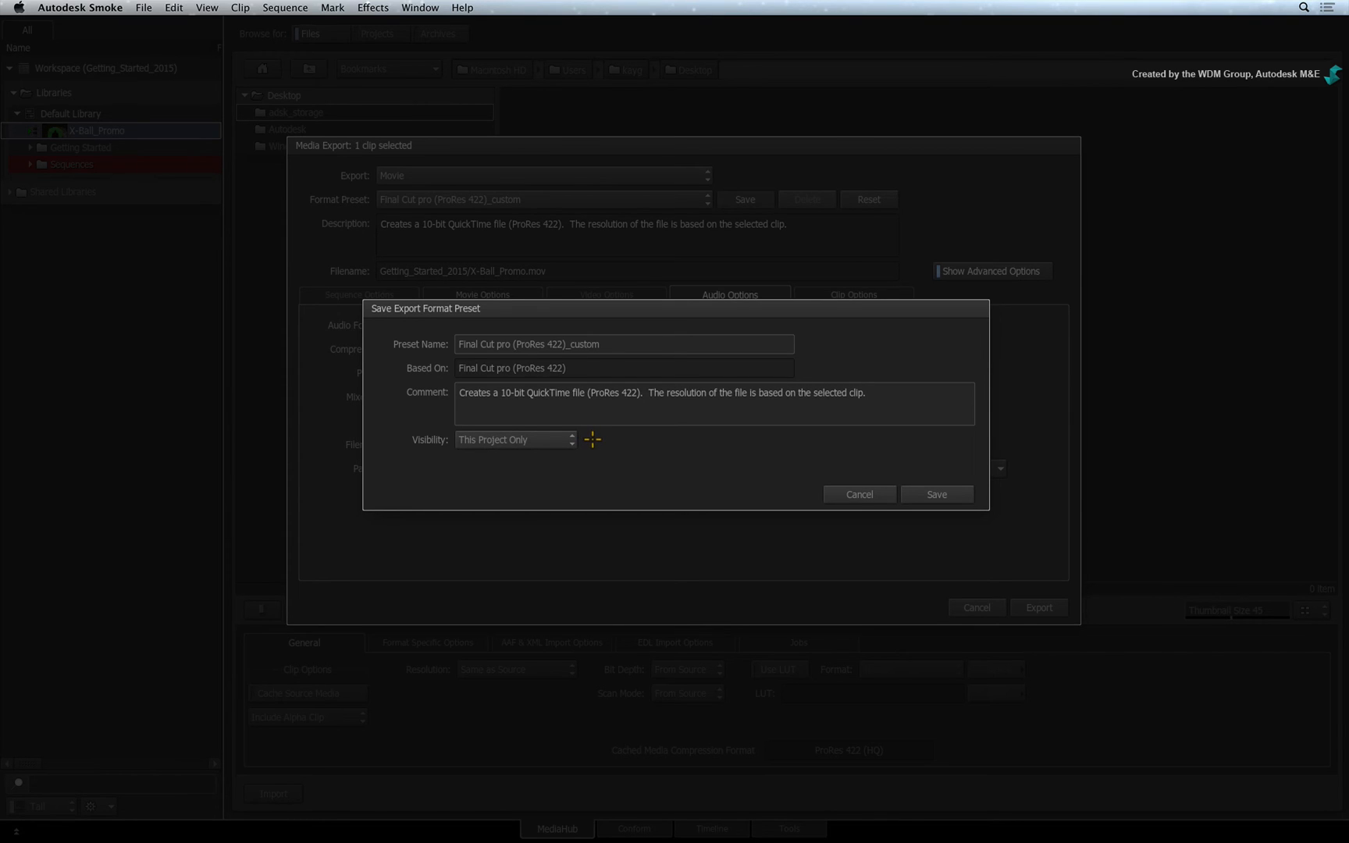
Save the preset, export X-Ball_Promo and watch the Console until the background task completes.
{"action": "left_click", "coordinate": [834, 491]}
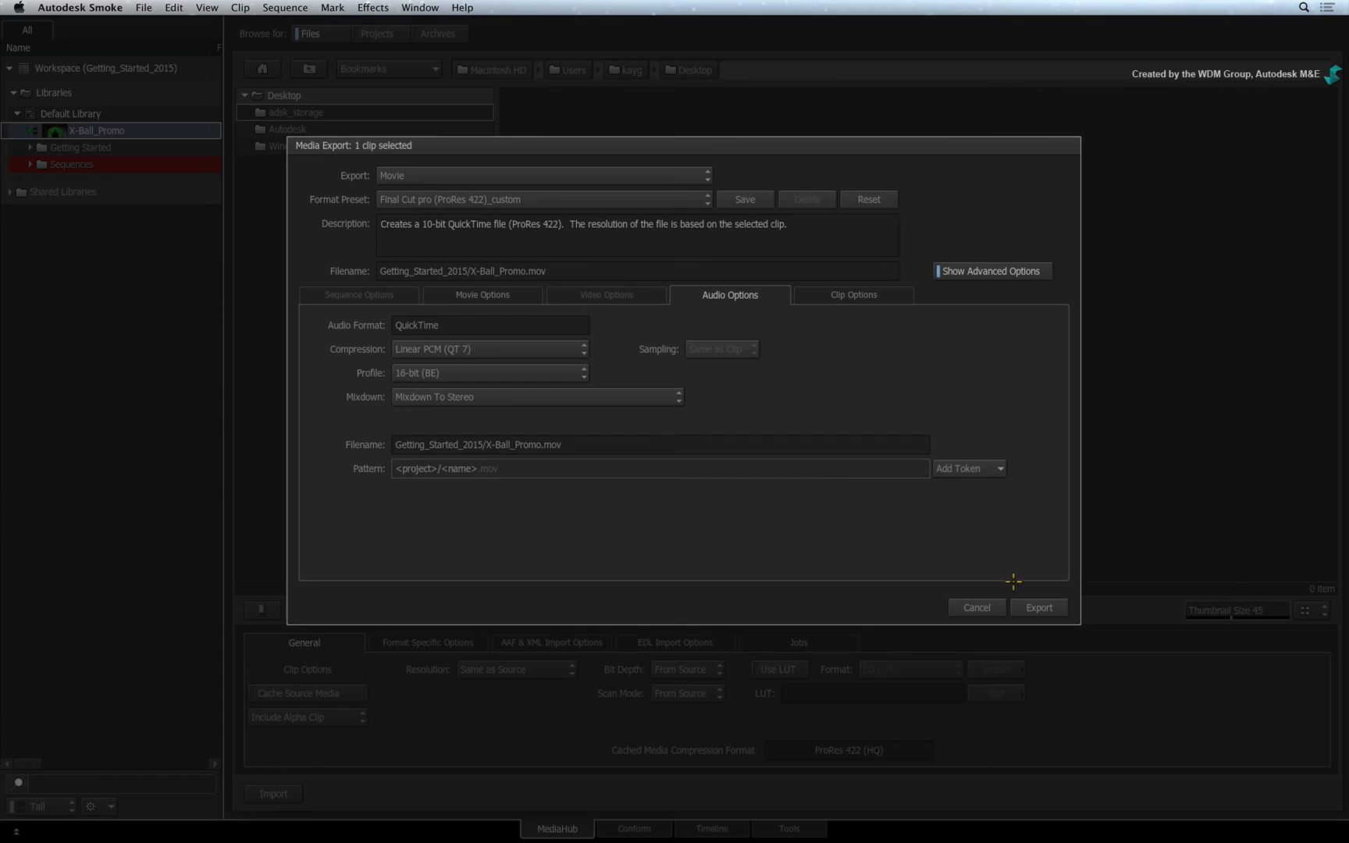
{"action": "left_click", "coordinate": [1041, 608]}
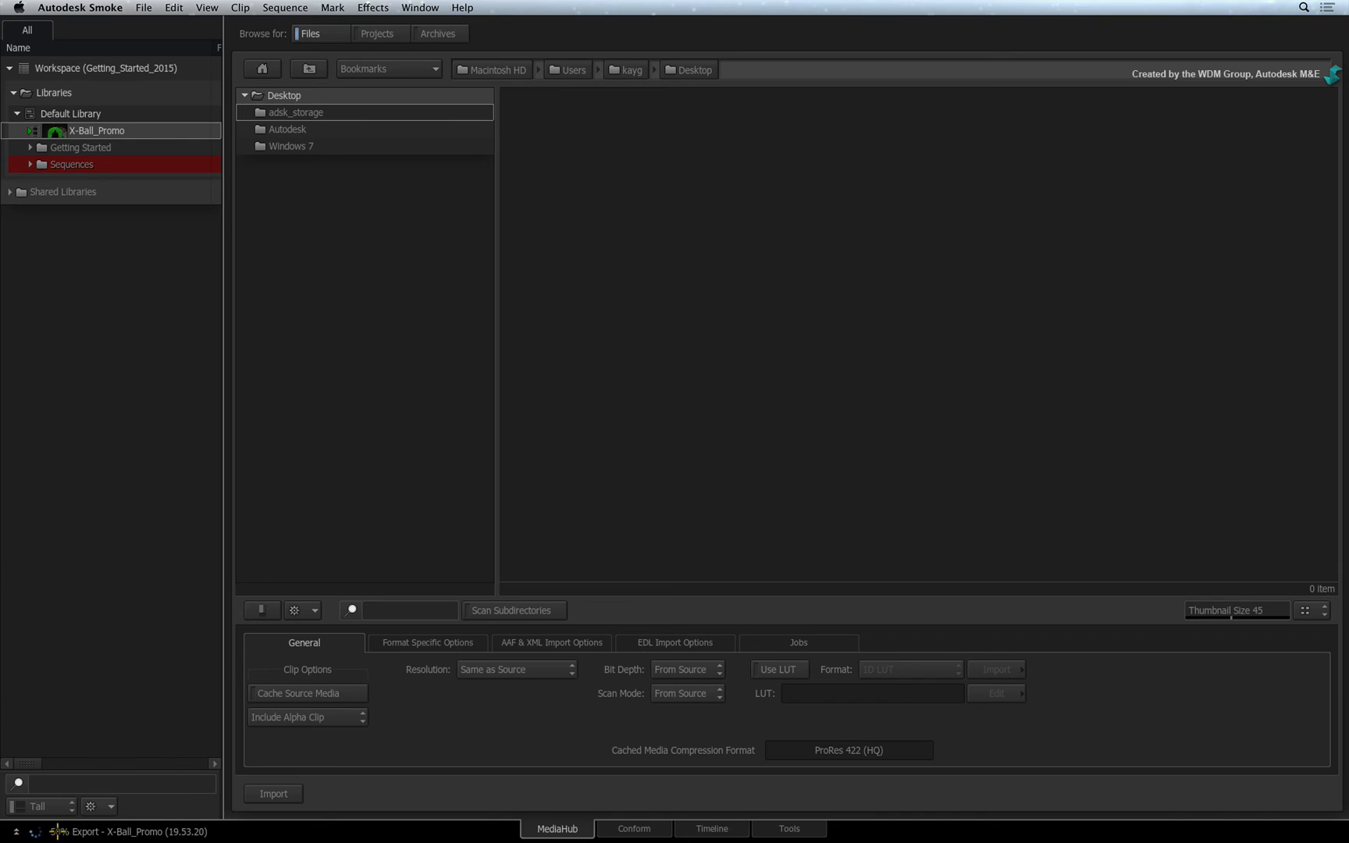
{"action": "left_click", "coordinate": [12, 831]}
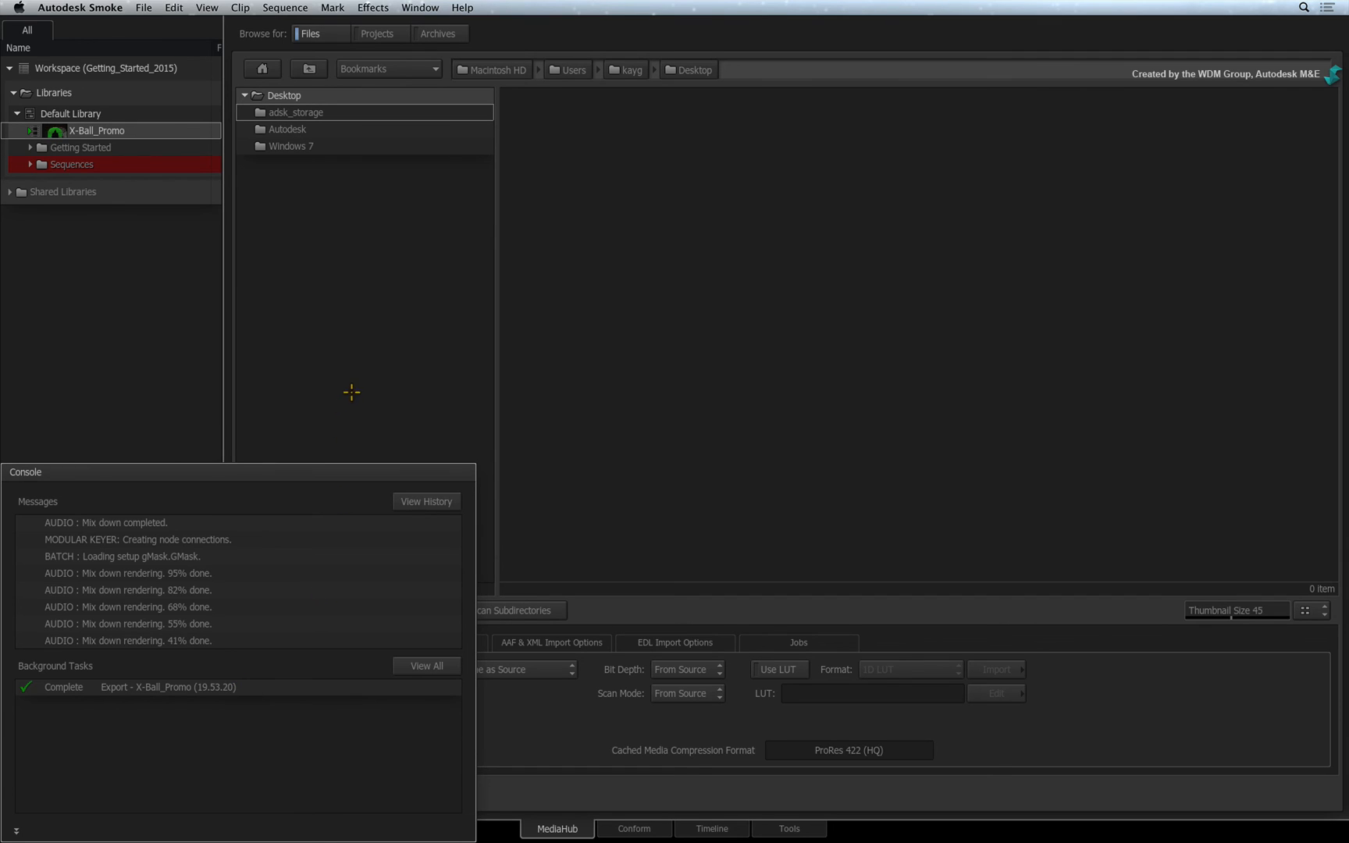
{"action": "key", "text": "Escape"}
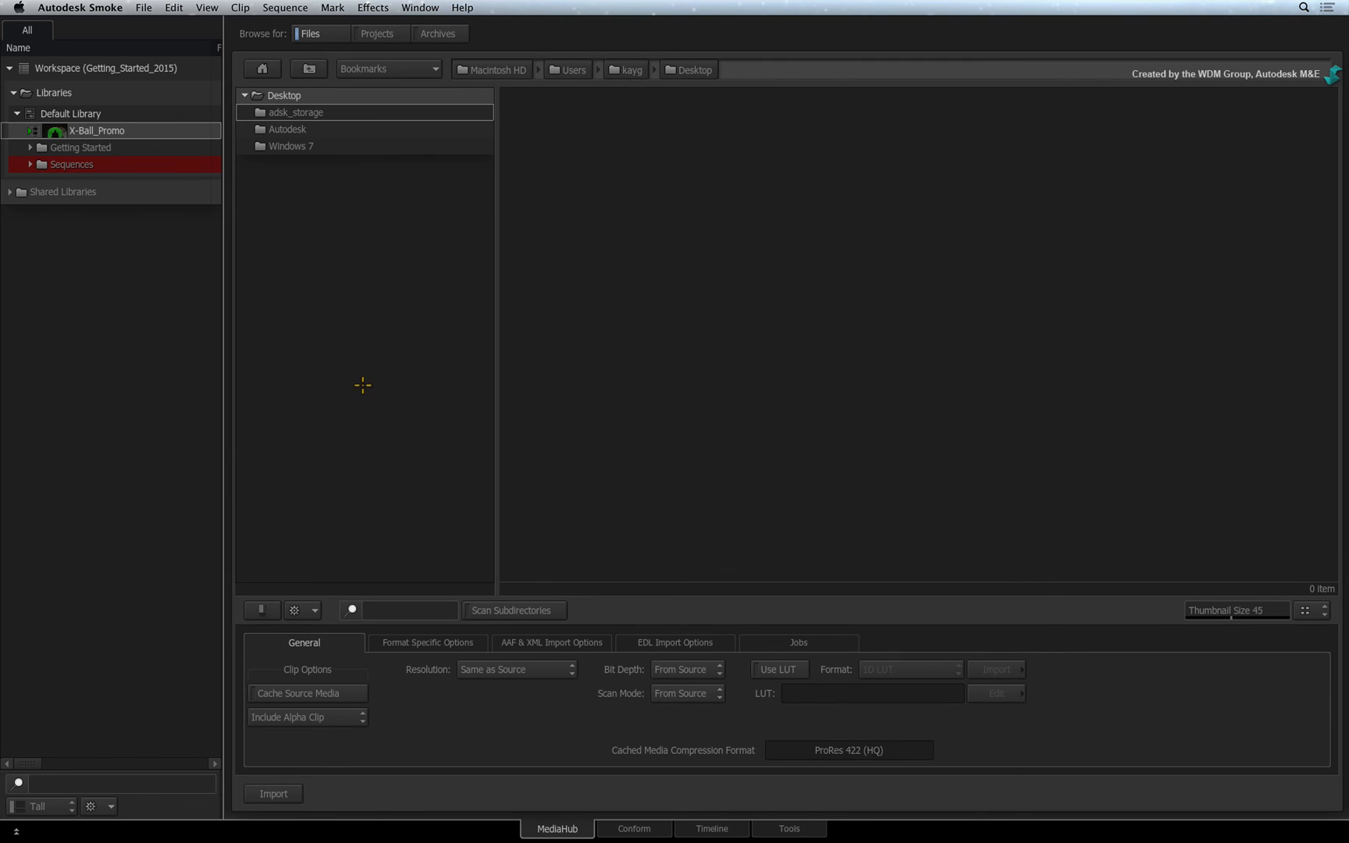
In Finder open Getting_Started_2015 on the Desktop and Quick Look the exported X-Ball_Promo.mov.
{"action": "key", "text": "super+Tab"}
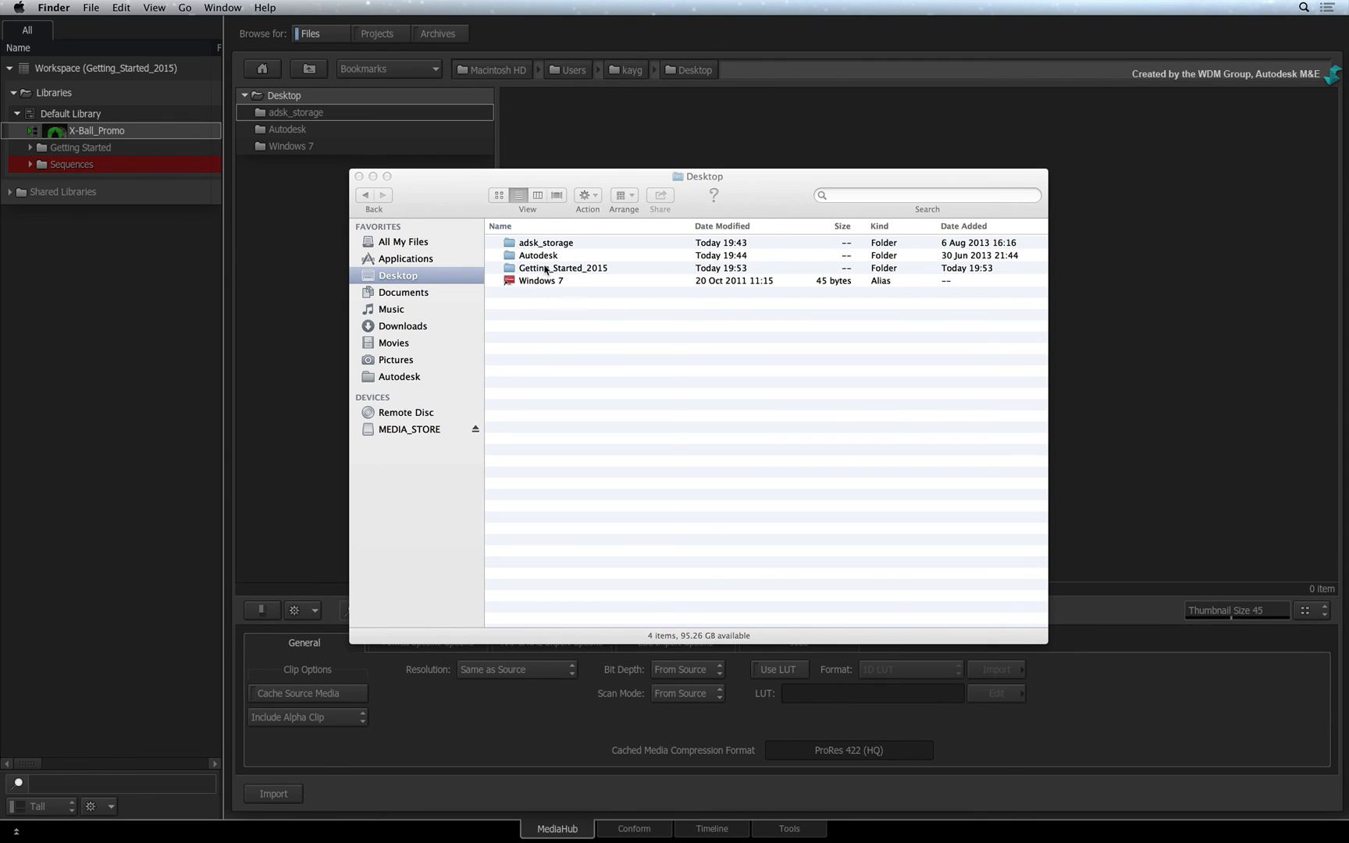
{"action": "double_click", "coordinate": [547, 268]}
{"action": "left_click", "coordinate": [555, 237]}
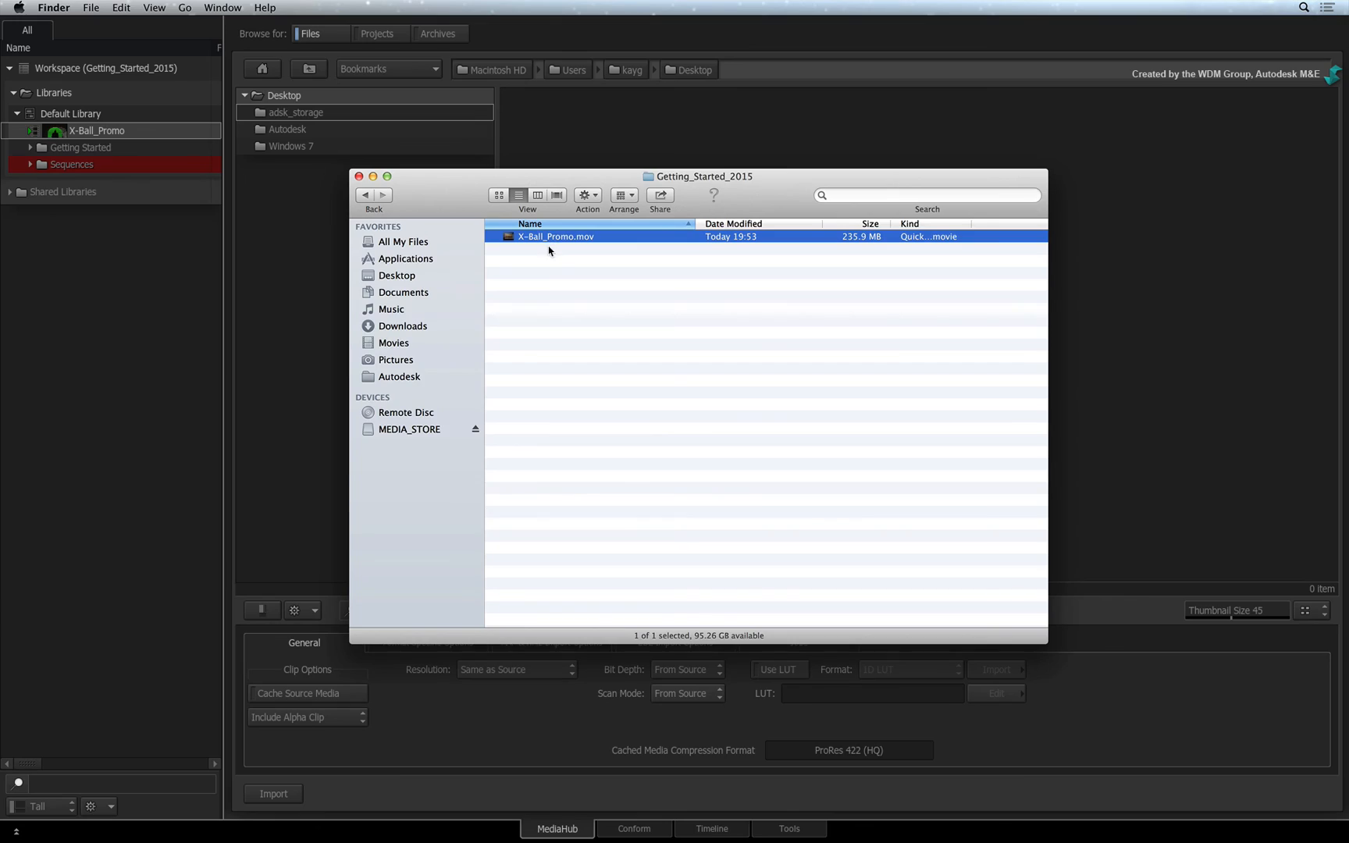
{"action": "key", "text": "space"}
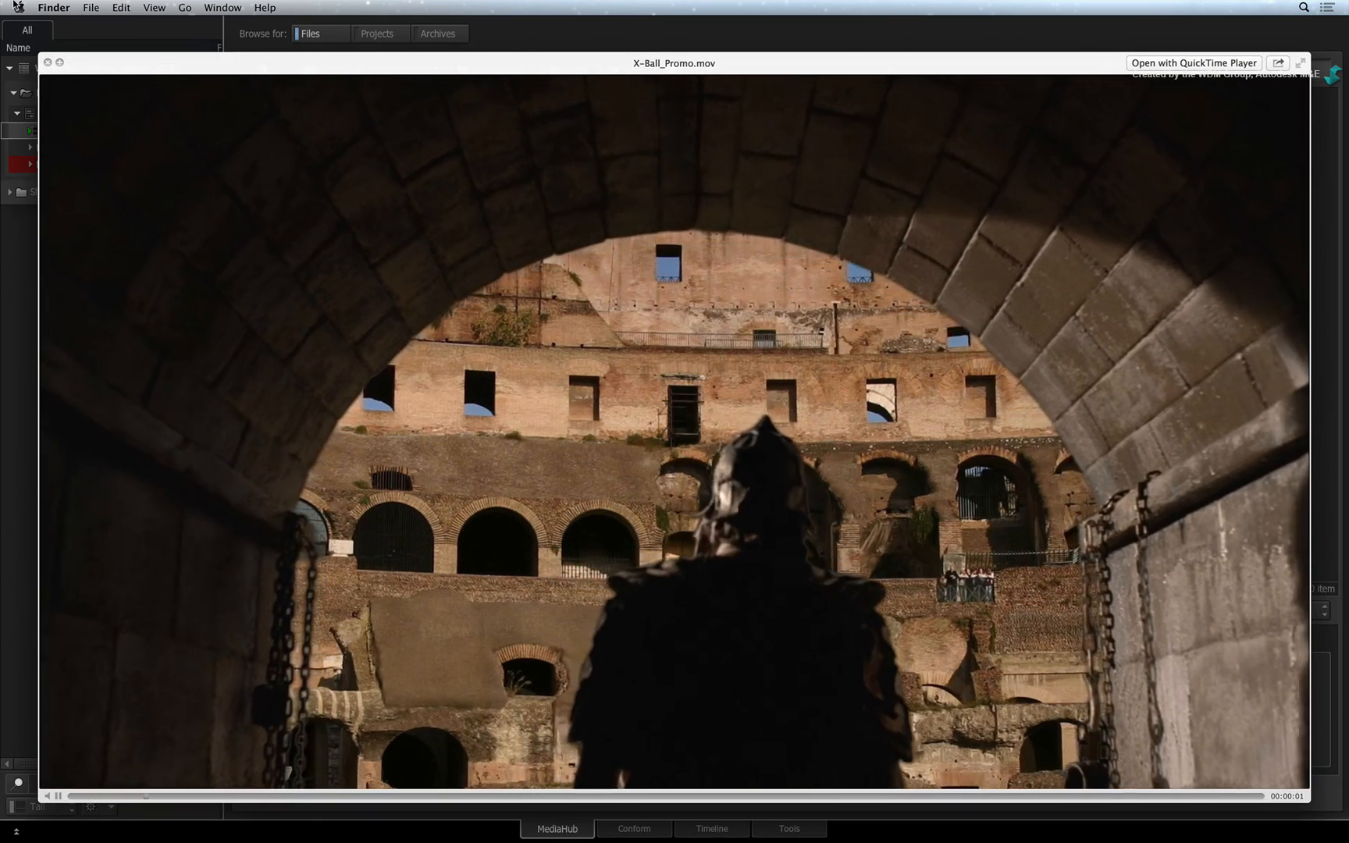